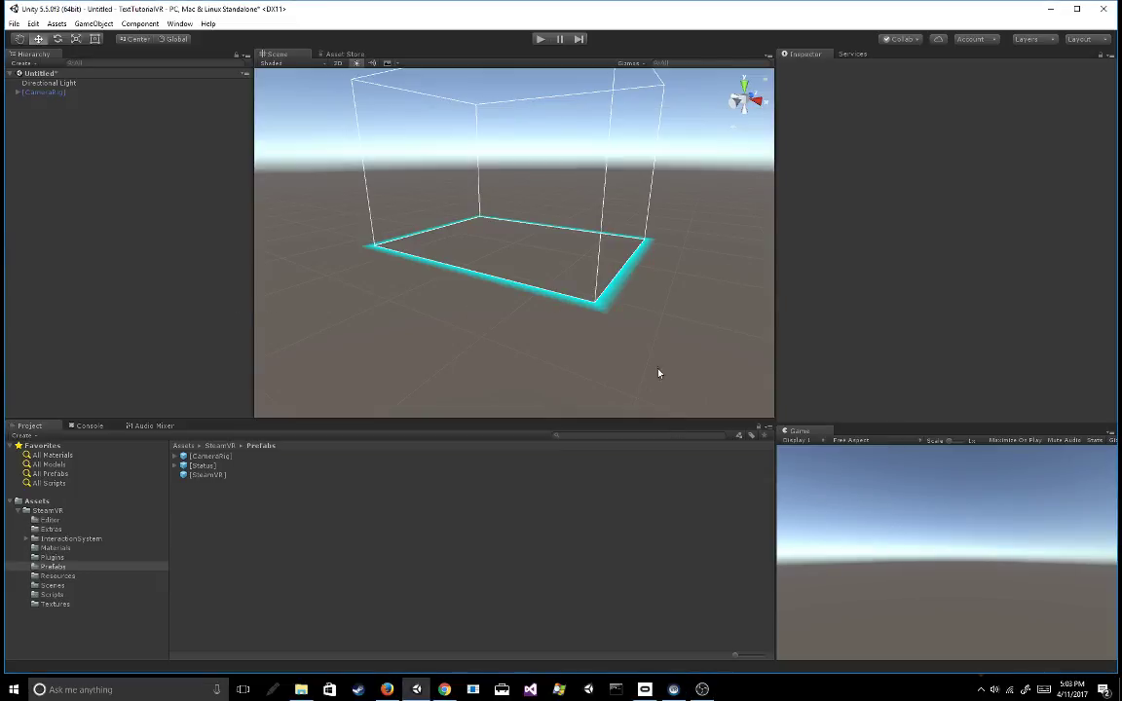
# Create a 3D Text object from the Hierarchy's 3D Object menu.
pyautogui.scroll(5, 646, 245)
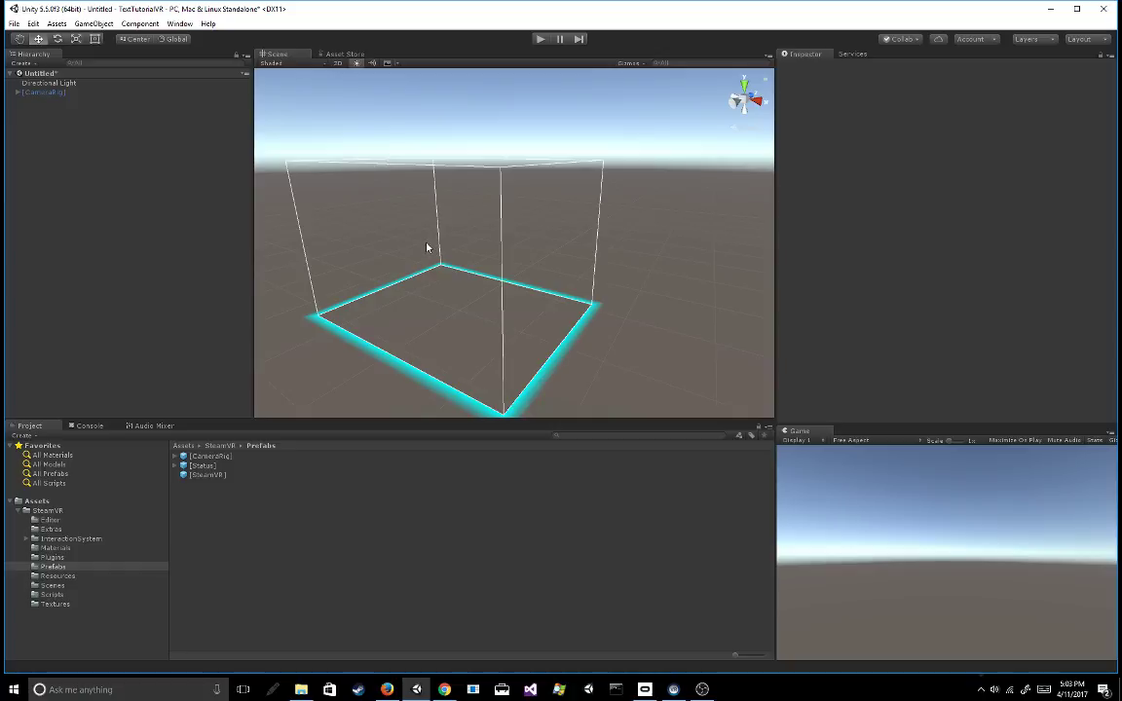
pyautogui.moveTo(408, 243); pyautogui.dragTo(443, 258, button='right')
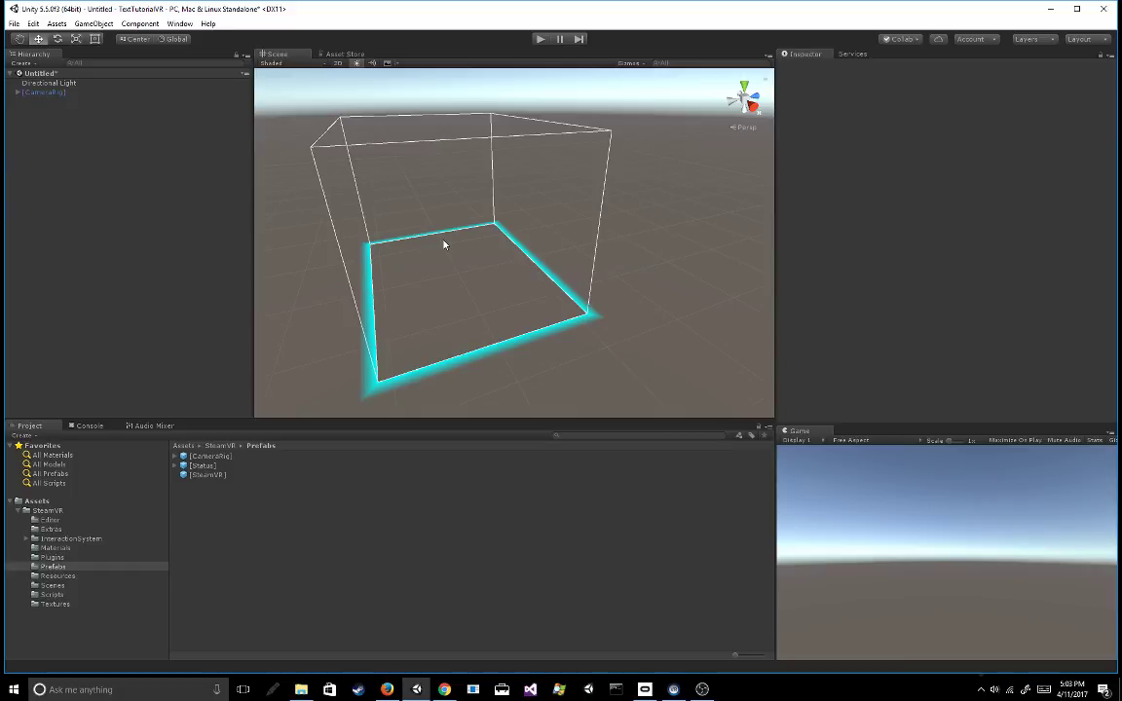
pyautogui.moveTo(443, 244); pyautogui.dragTo(503, 273, button='right')
pyautogui.scroll(-3, 504, 273)
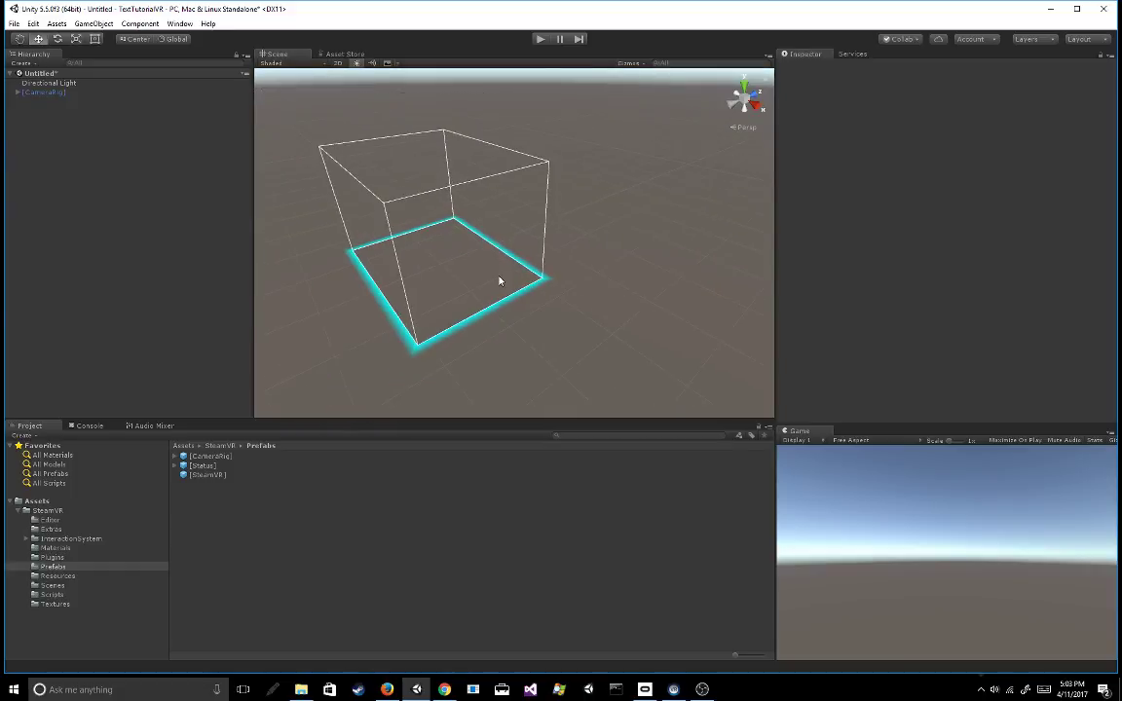
pyautogui.rightClick(54, 119)
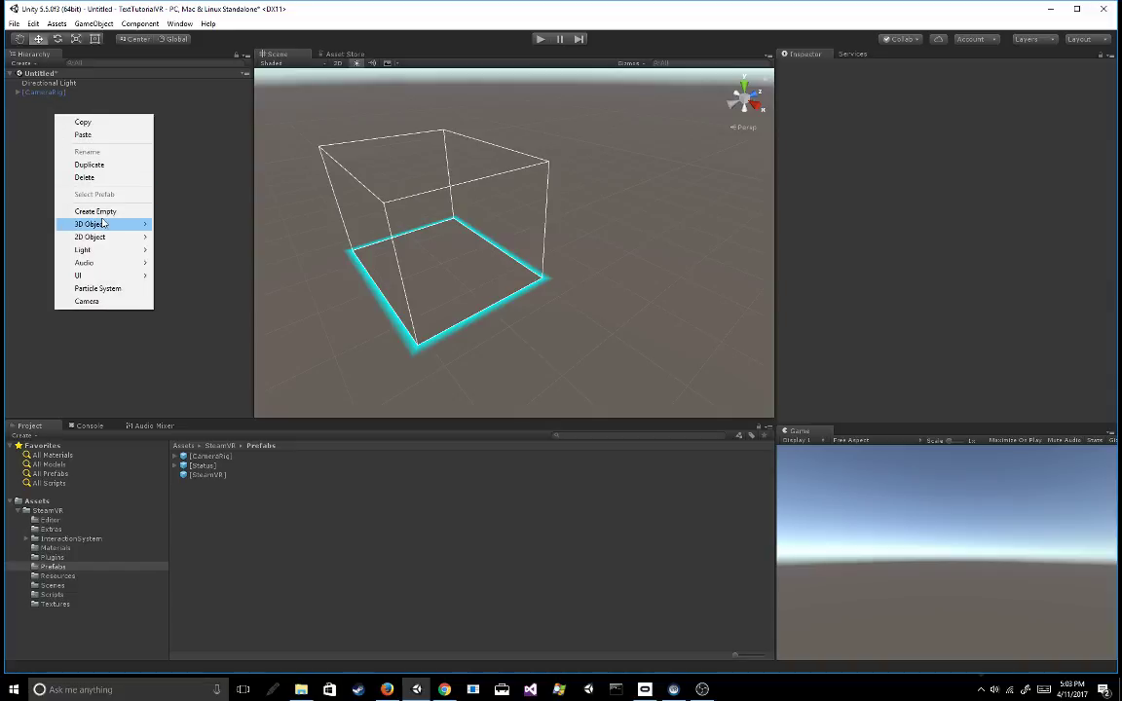
pyautogui.moveTo(103, 224)
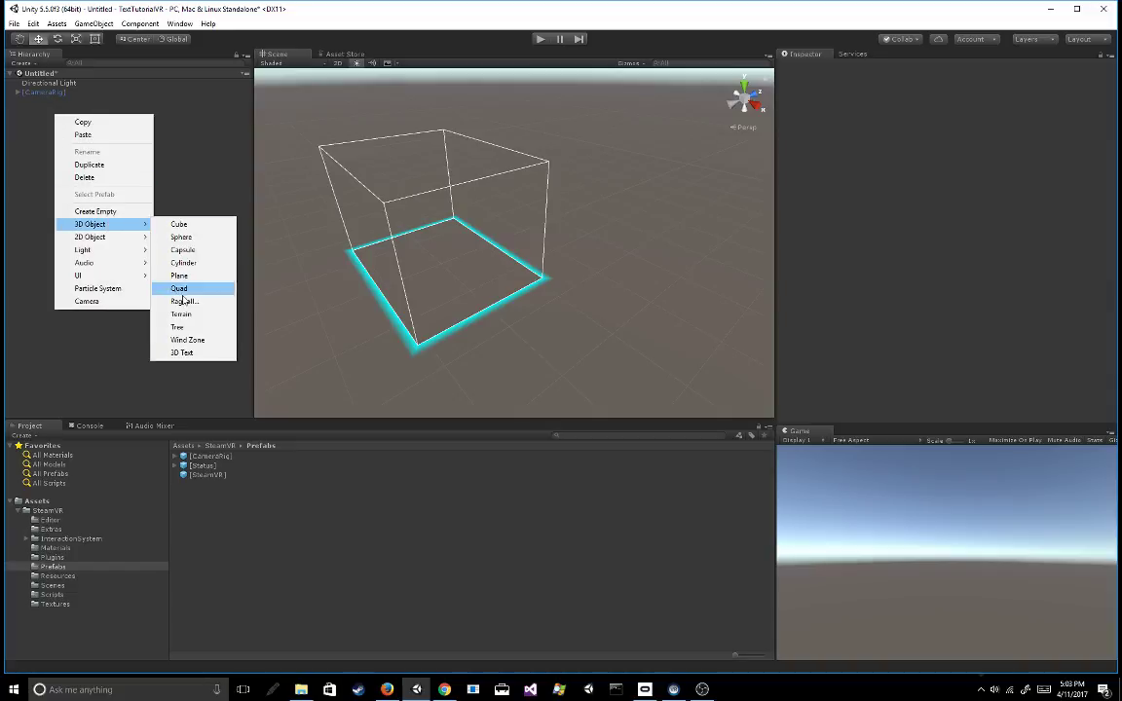
pyautogui.click(190, 351)
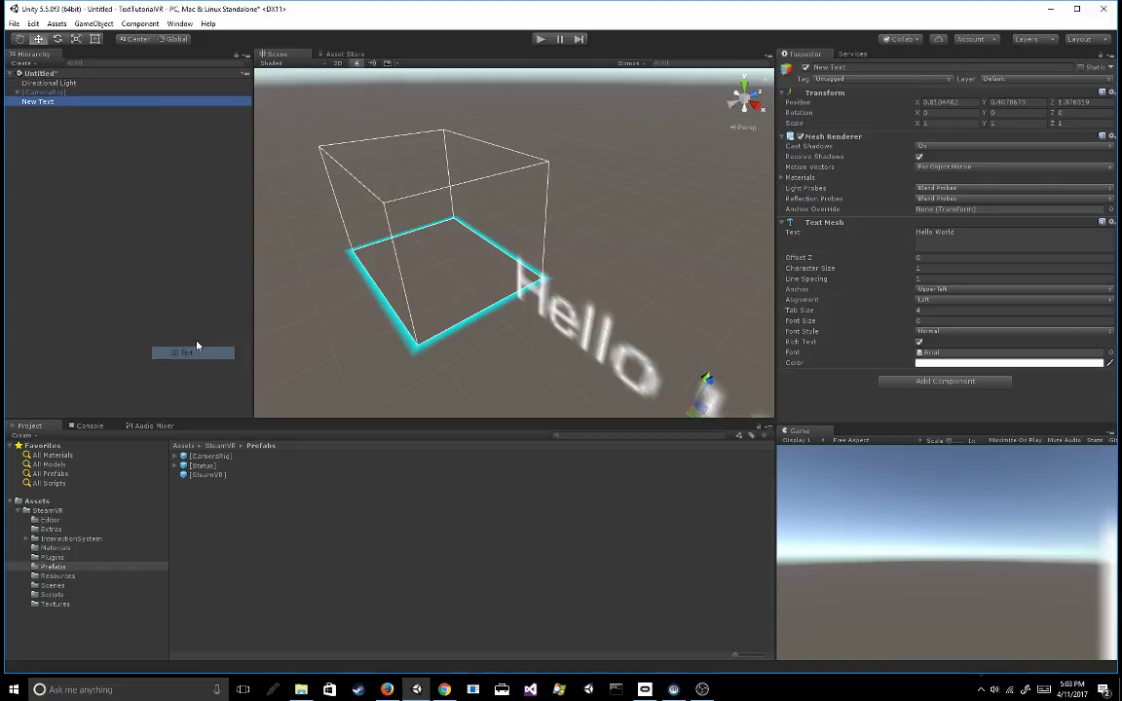
# Frame the new Hello World text in the Scene view and reselect New Text.
pyautogui.doubleClick(72, 97)
pyautogui.keyDown('alt'); pyautogui.moveTo(488, 307); pyautogui.dragTo(533, 295); pyautogui.keyUp('alt')
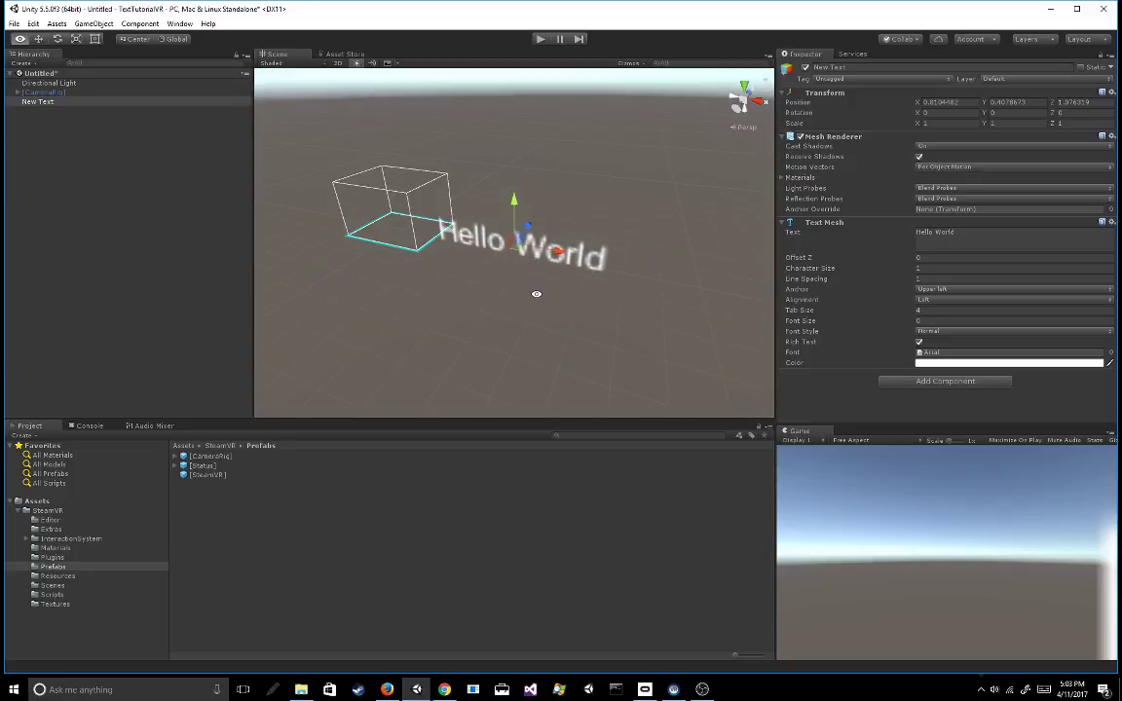
pyautogui.click(565, 297)
pyautogui.scroll(5, 564, 297)
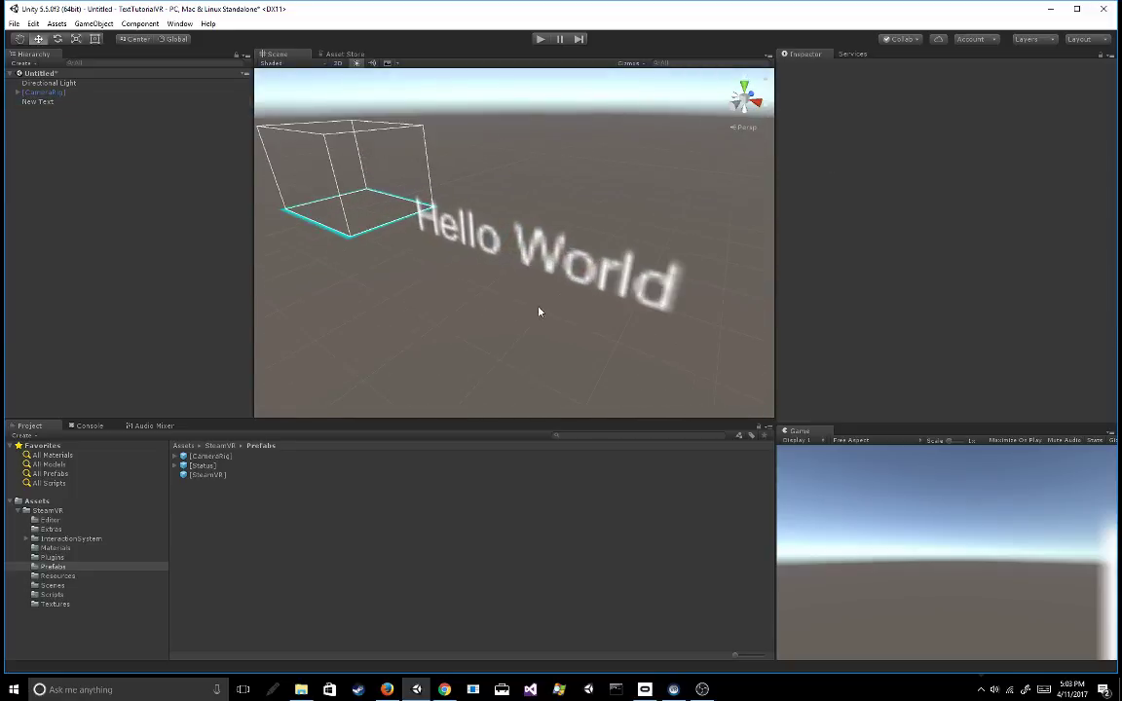
pyautogui.click(533, 256)
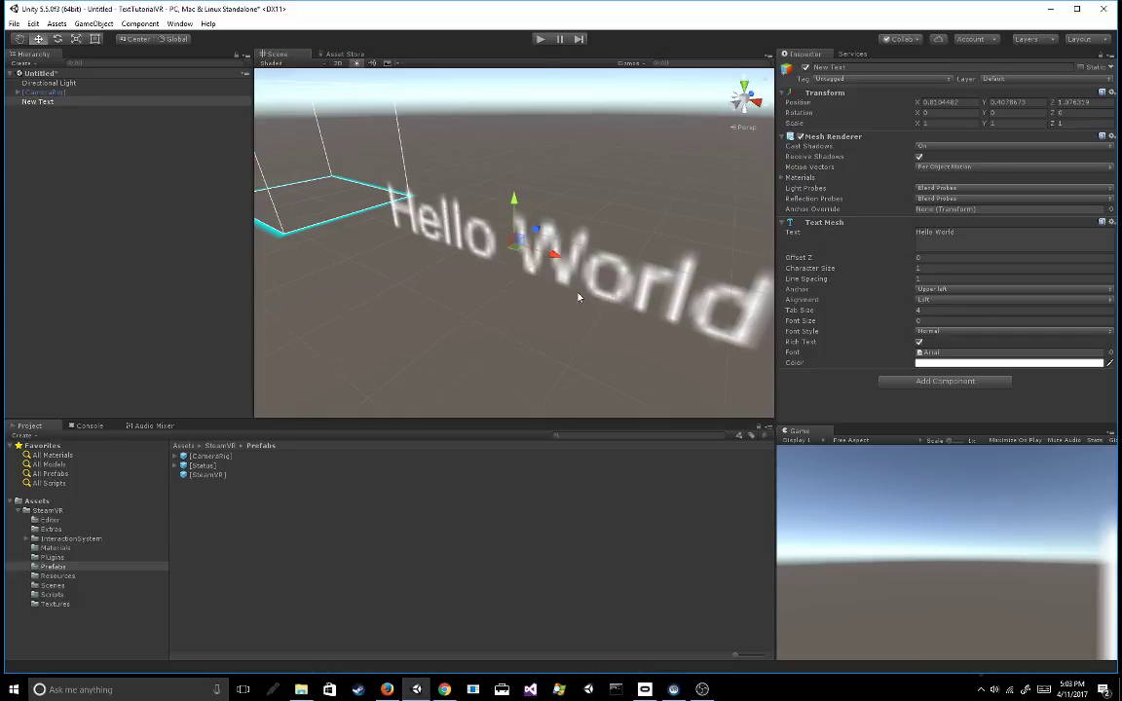
# Set the Text Mesh Font Size to 100 and frame New Text in view.
pyautogui.click(932, 268)
pyautogui.click(936, 321)
pyautogui.click(931, 268)
pyautogui.click(935, 320)
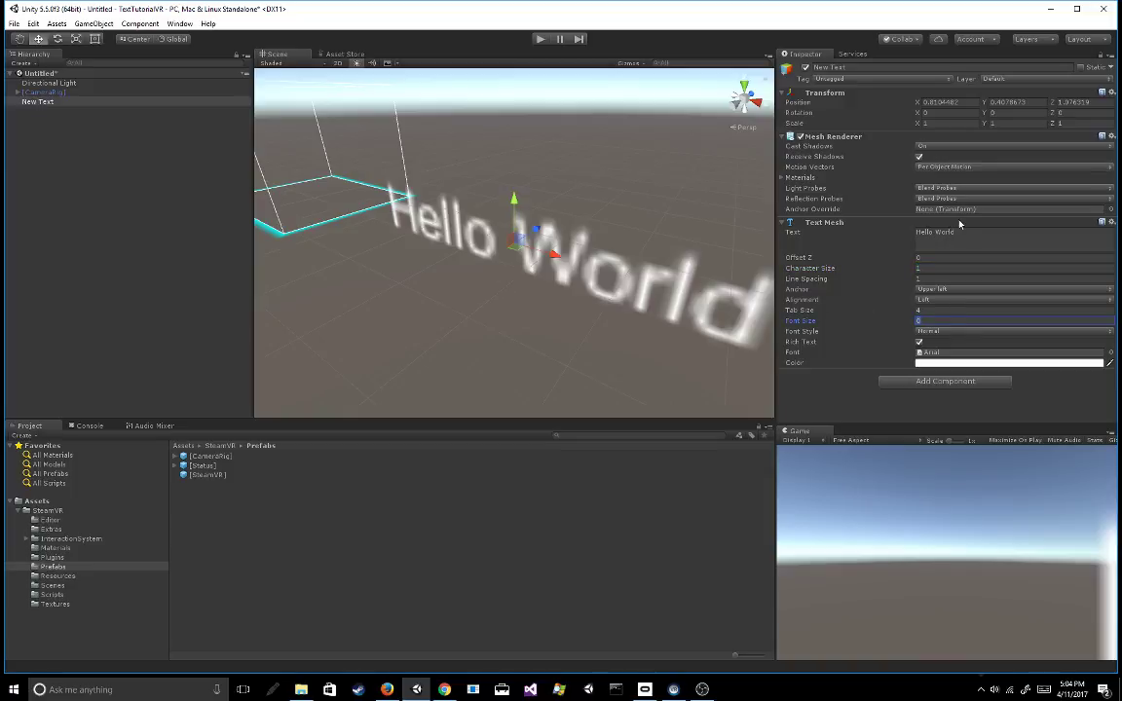
pyautogui.write('100')
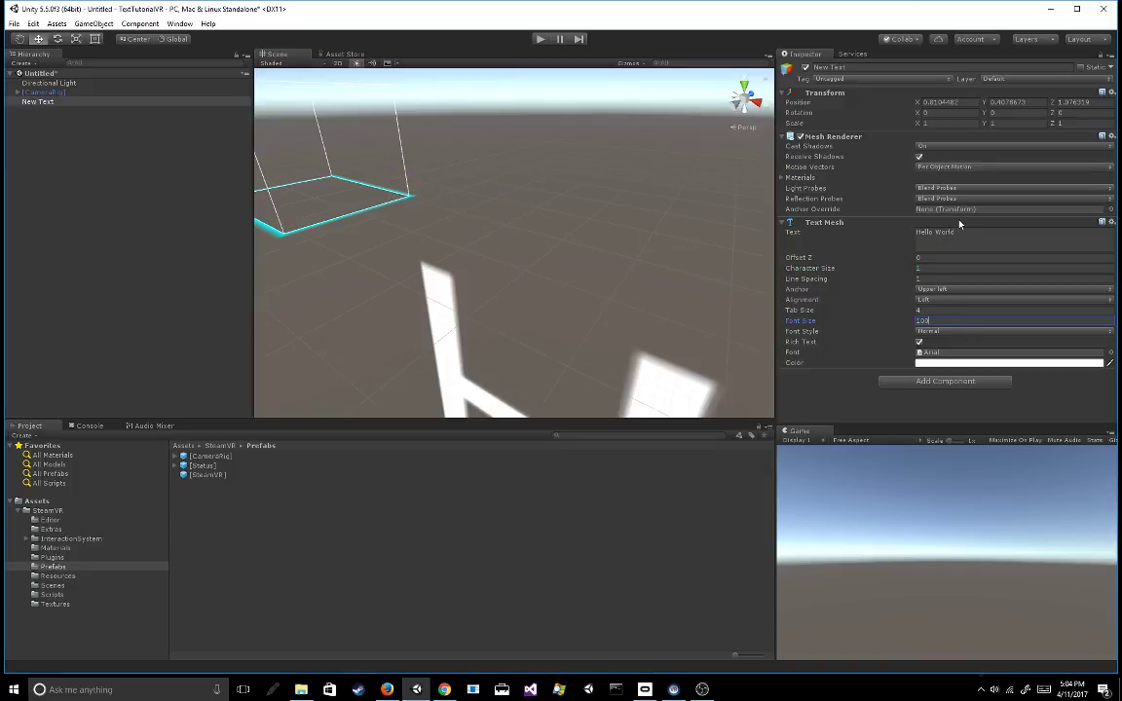
pyautogui.doubleClick(113, 103)
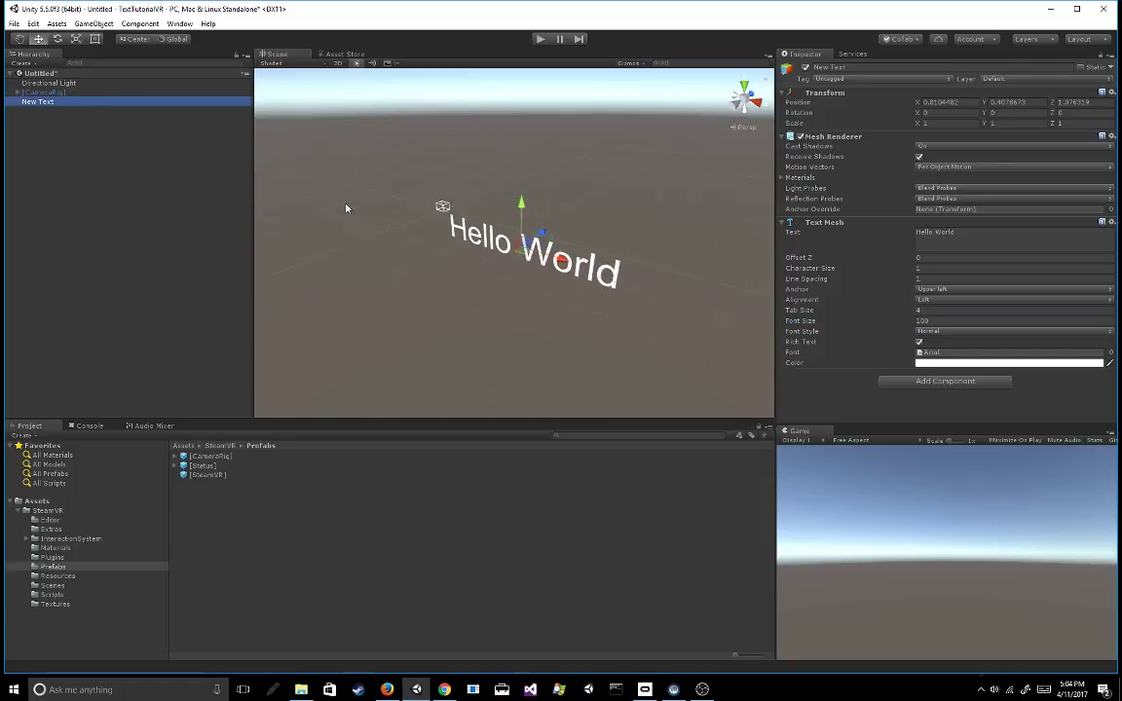
pyautogui.scroll(4, 465, 263)
pyautogui.scroll(3, 472, 265)
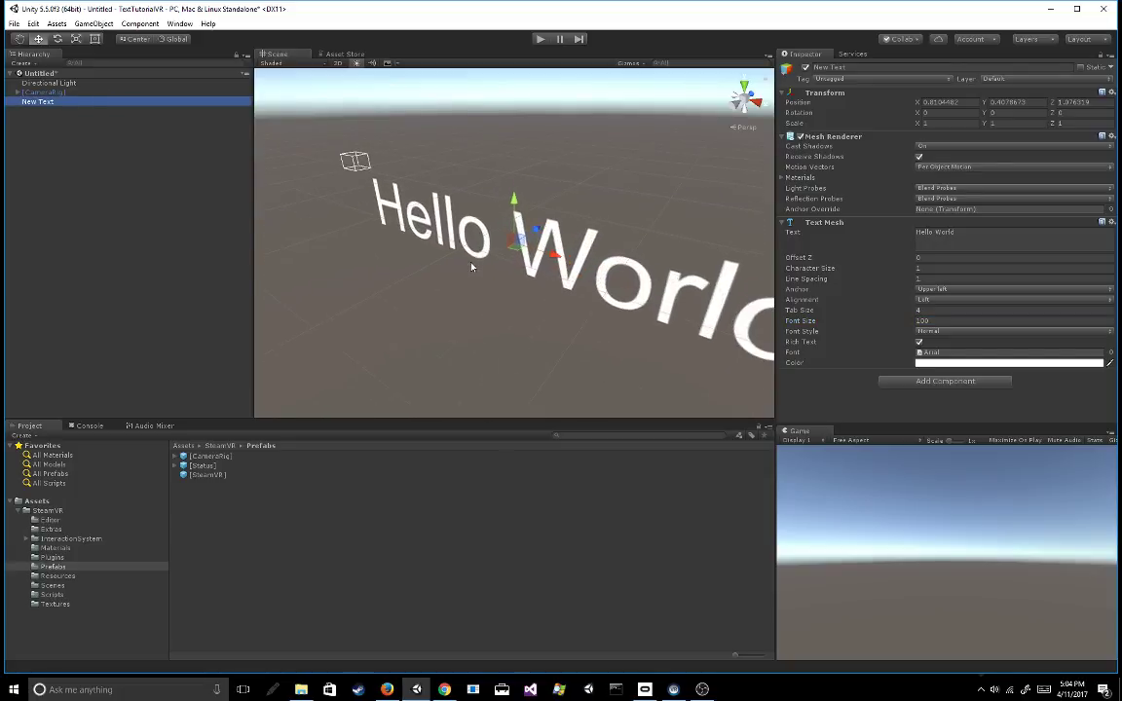
# Set the Hello World text's Transform scale to 0.1 on X, Y and Z.
pyautogui.click(959, 123)
pyautogui.write('0.1')
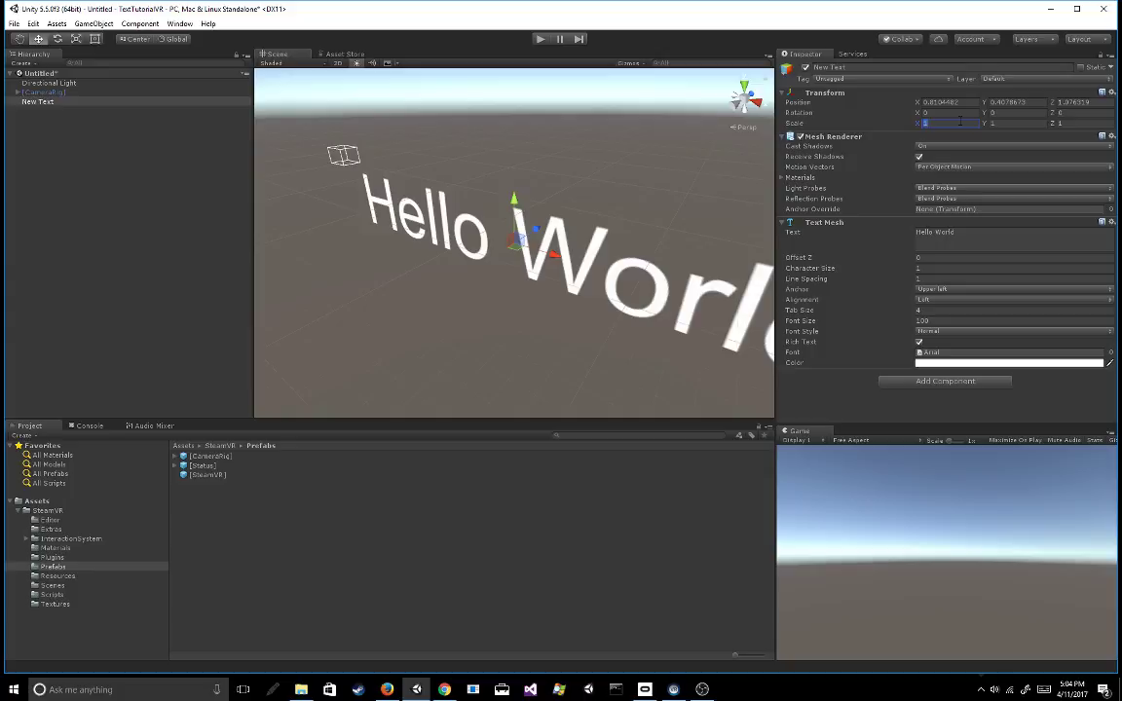
pyautogui.press('Tab')
pyautogui.write('0.1')
pyautogui.press('Tab')
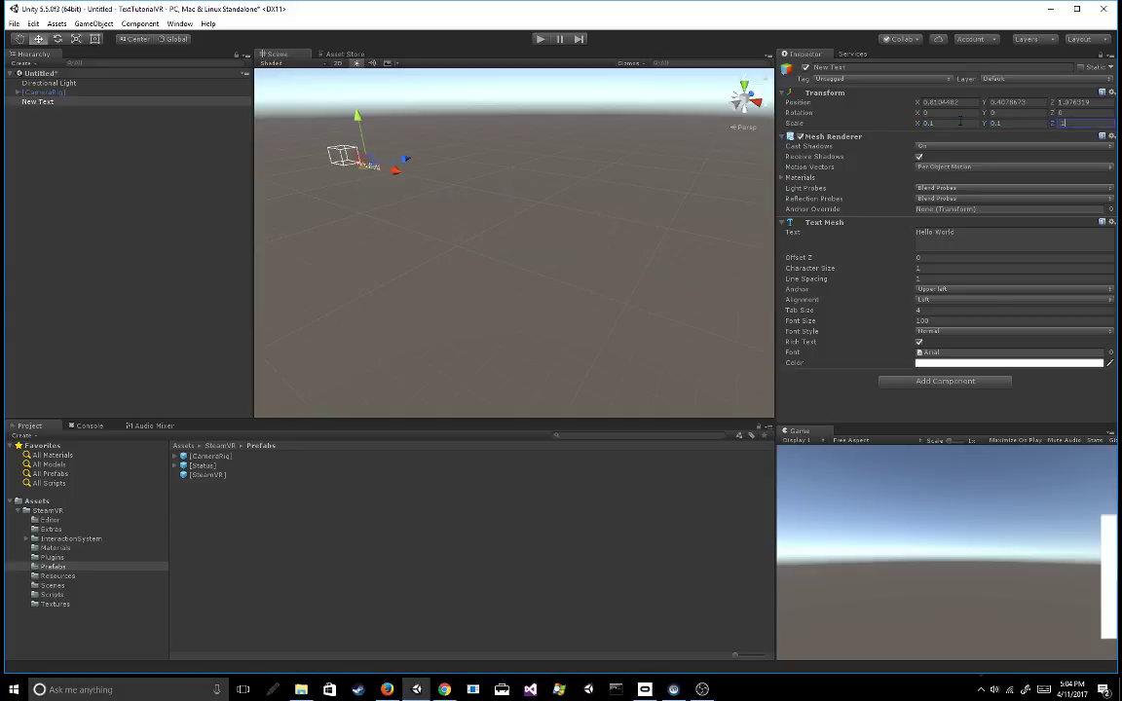
pyautogui.doubleClick(44, 103)
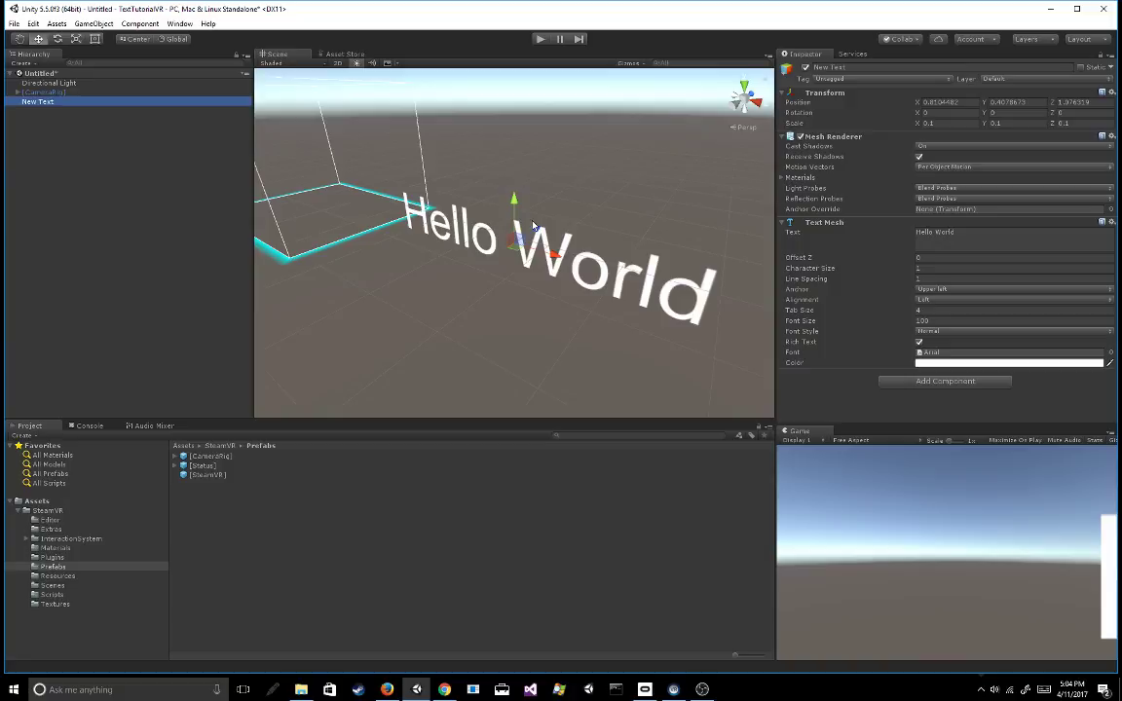
pyautogui.press('alt')
pyautogui.keyDown('alt'); pyautogui.moveTo(522, 276); pyautogui.dragTo(669, 210); pyautogui.keyUp('alt')
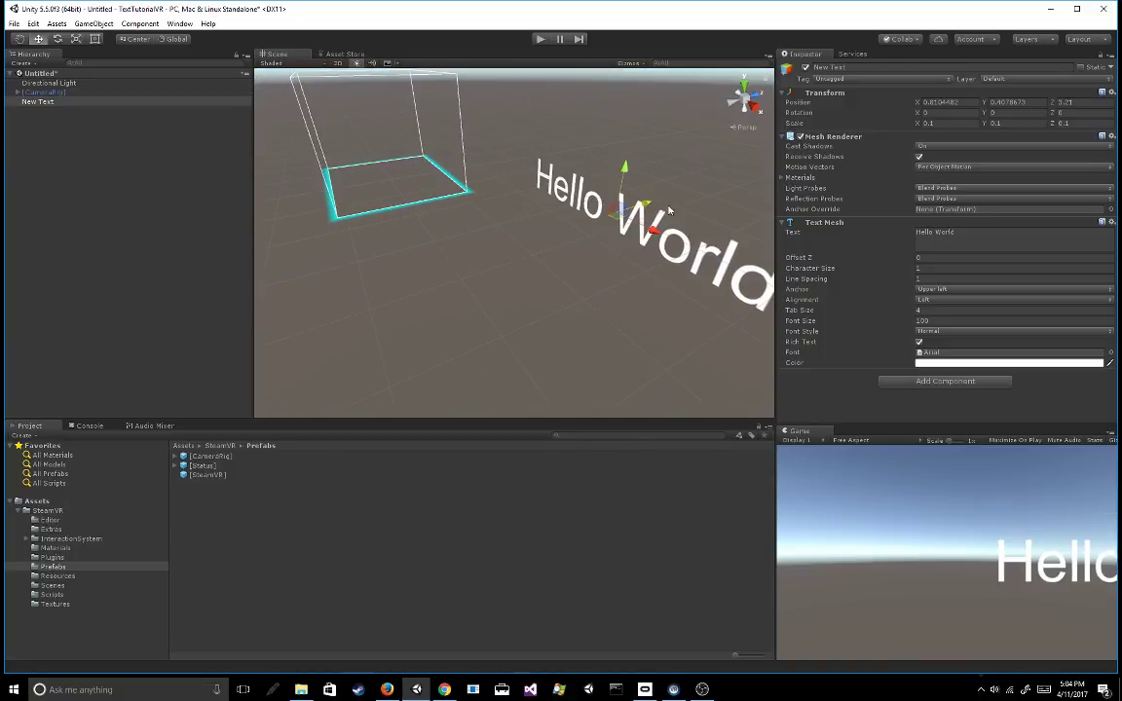
# Add a UI Canvas with its EventSystem from the Hierarchy's UI menu and frame it.
pyautogui.click(65, 173)
pyautogui.rightClick(51, 123)
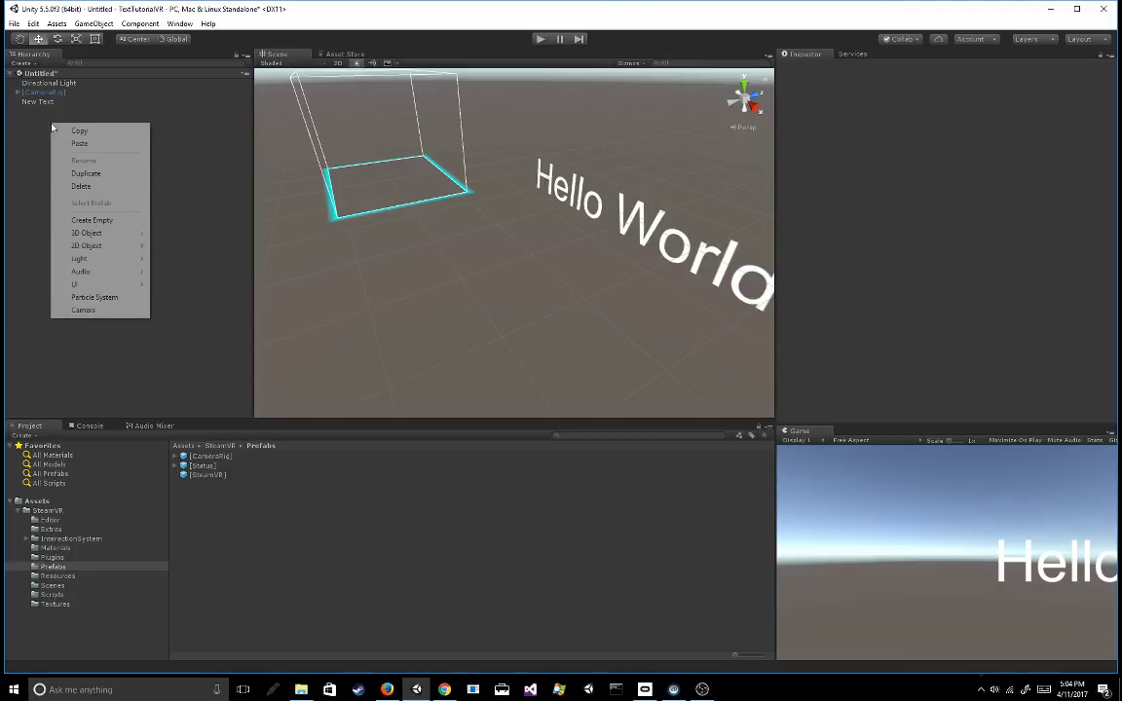
pyautogui.moveTo(111, 285)
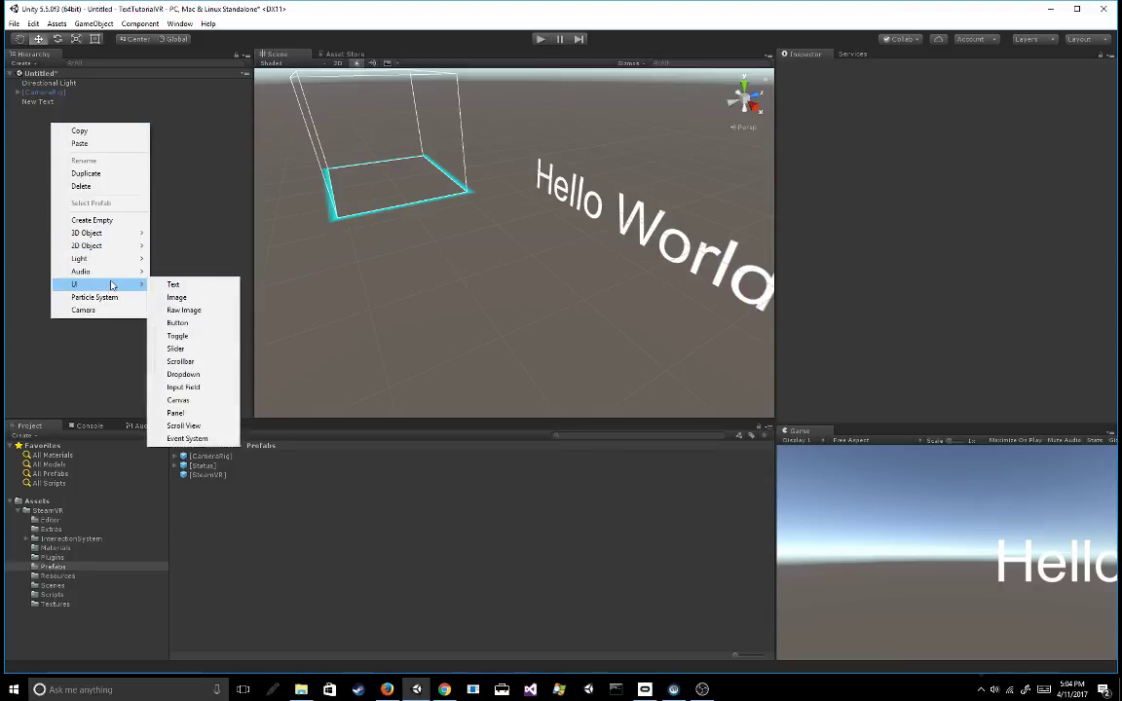
pyautogui.click(7, 187)
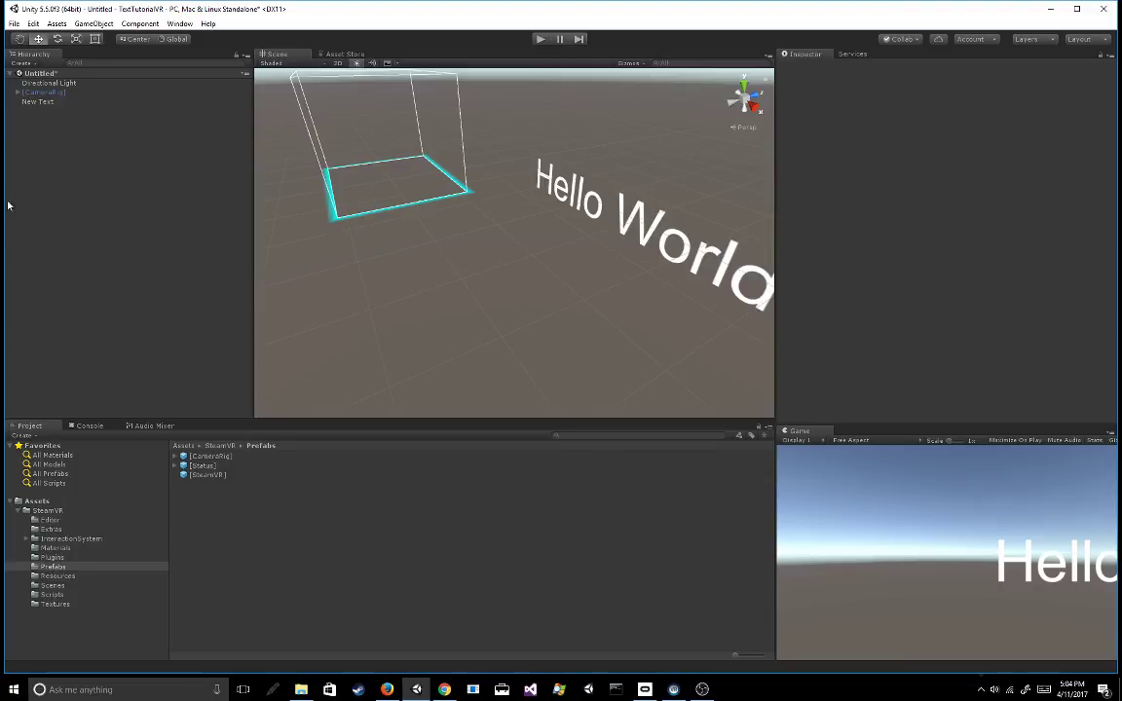
pyautogui.rightClick(64, 129)
pyautogui.moveTo(136, 289)
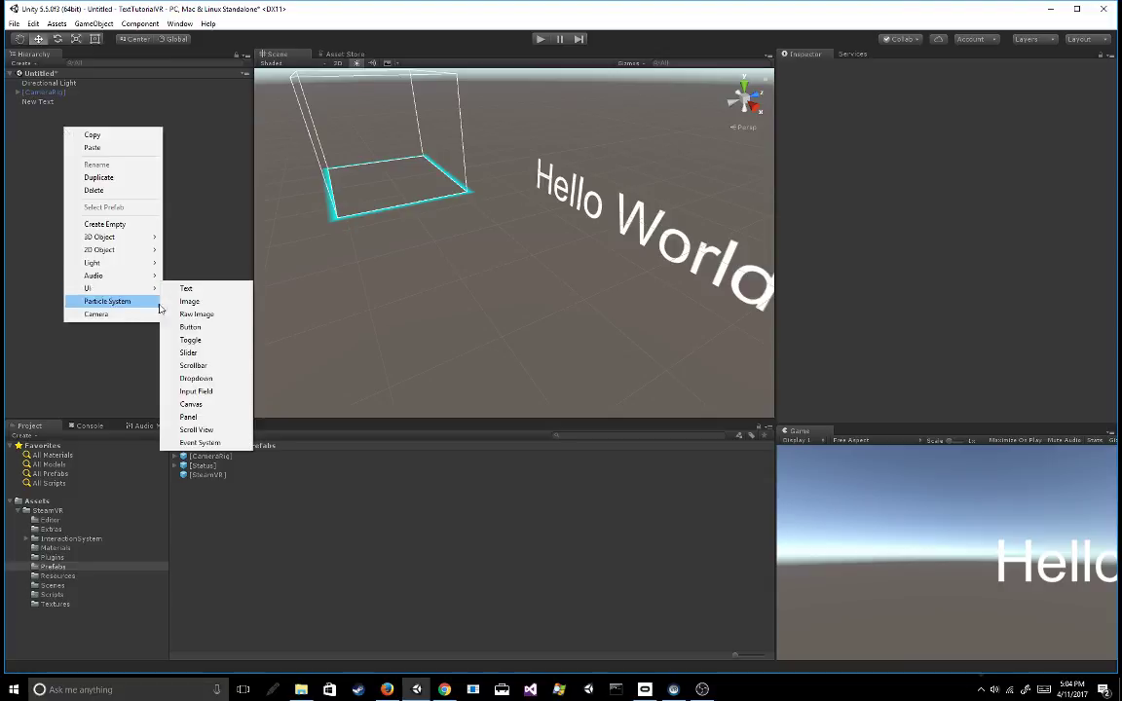
pyautogui.click(199, 407)
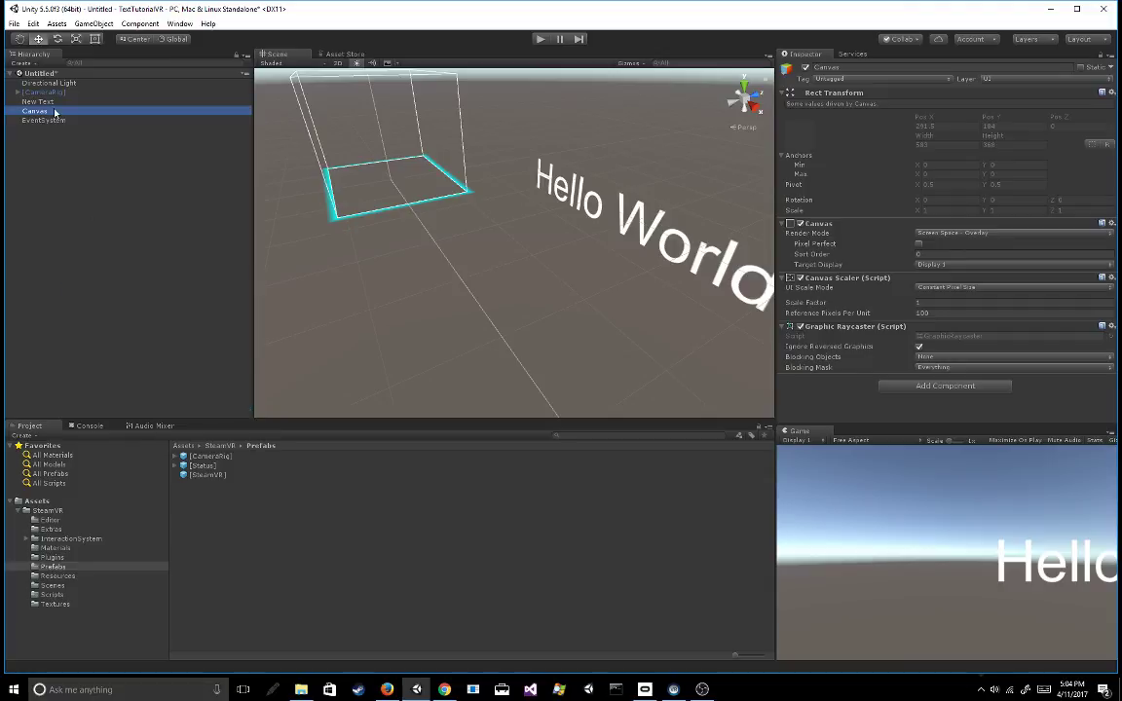
pyautogui.doubleClick(62, 111)
pyautogui.keyDown('alt'); pyautogui.moveTo(441, 306); pyautogui.dragTo(506, 282); pyautogui.keyUp('alt')
pyautogui.scroll(3, 526, 260)
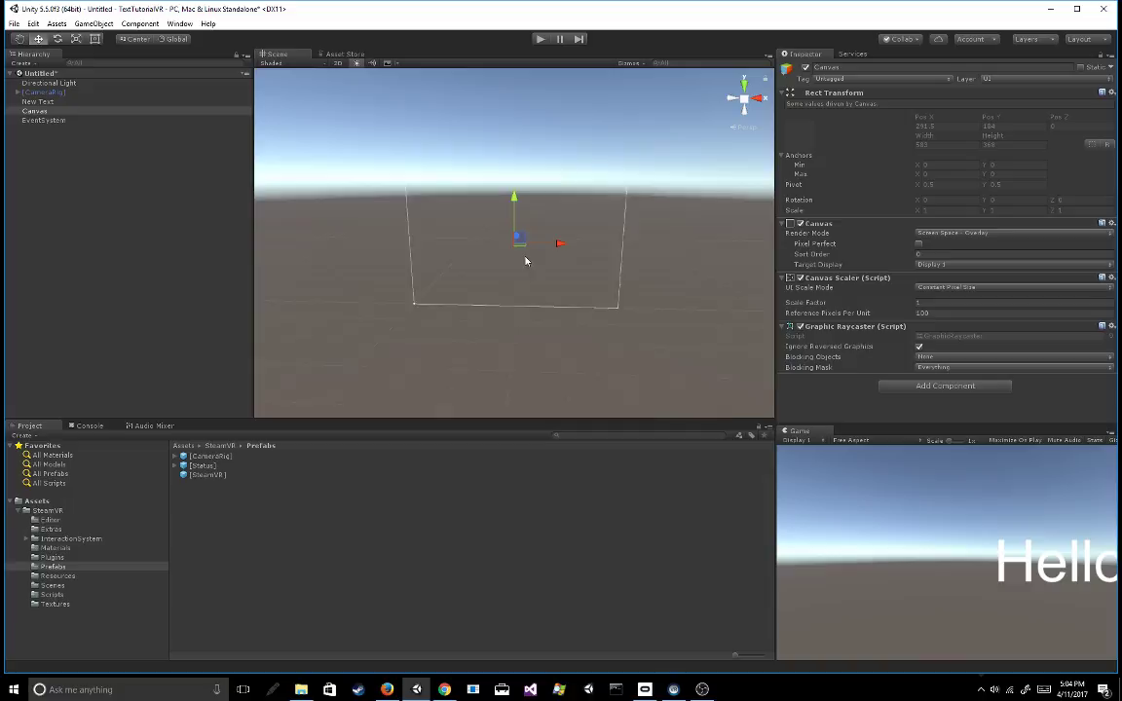
# Switch the Canvas Render Mode to World Space.
pyautogui.click(948, 234)
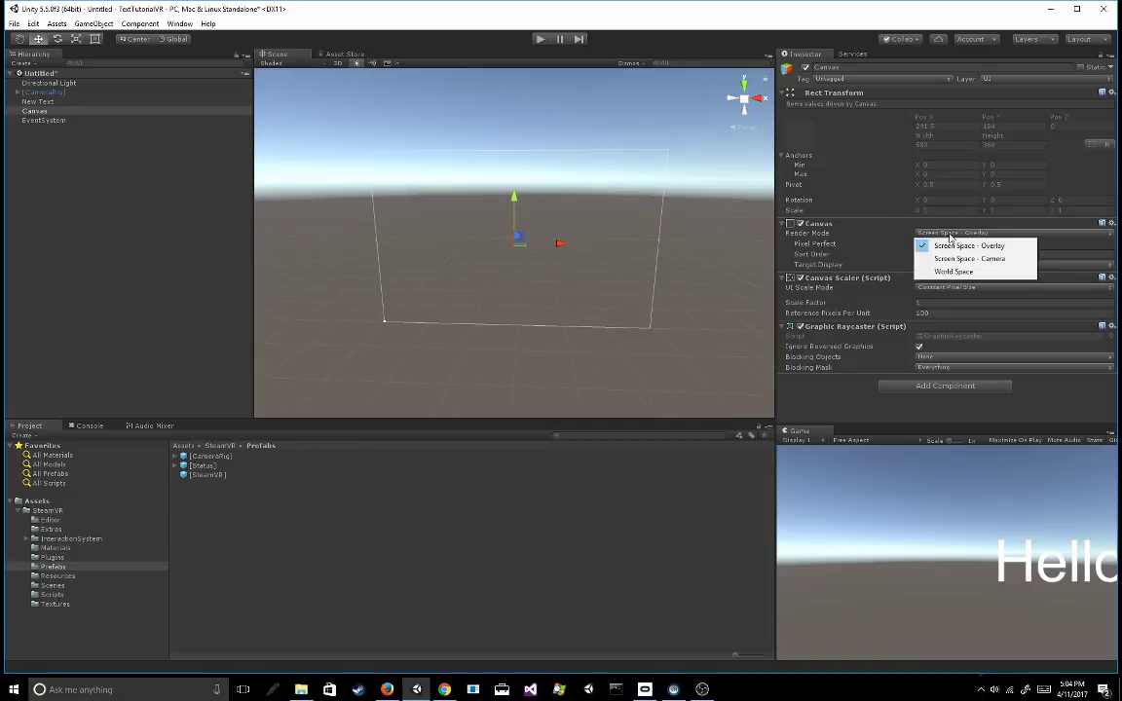
pyautogui.click(953, 271)
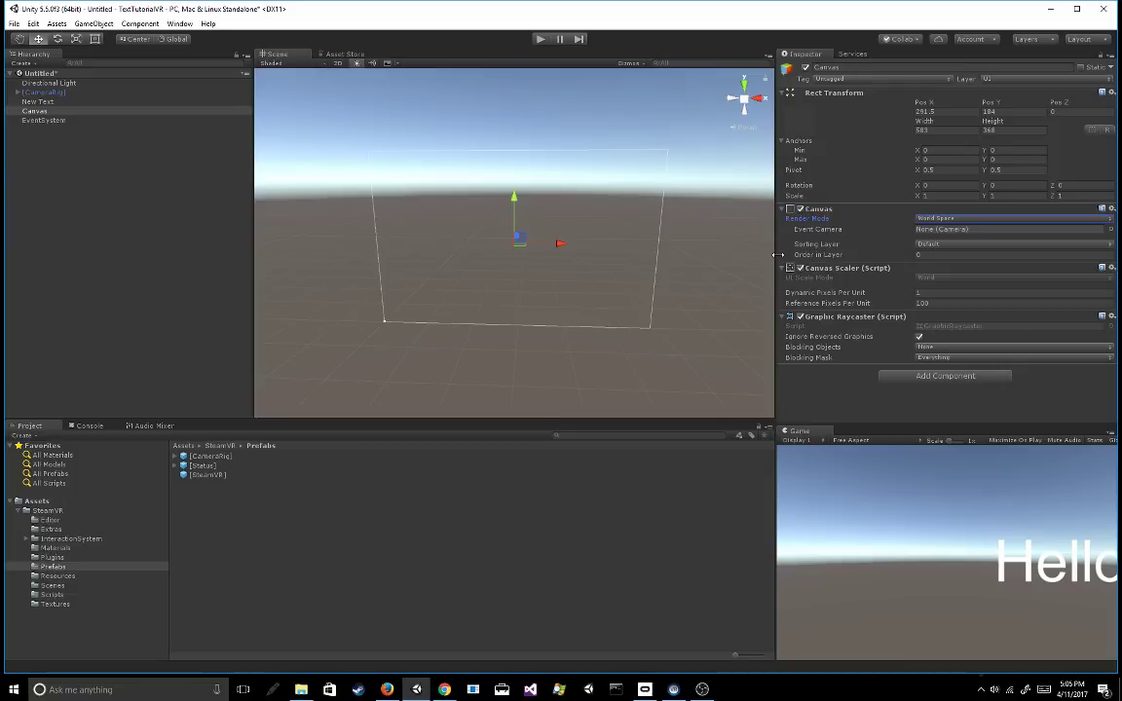
# Create a UI Text element under the Canvas, then reselect the Canvas.
pyautogui.rightClick(73, 111)
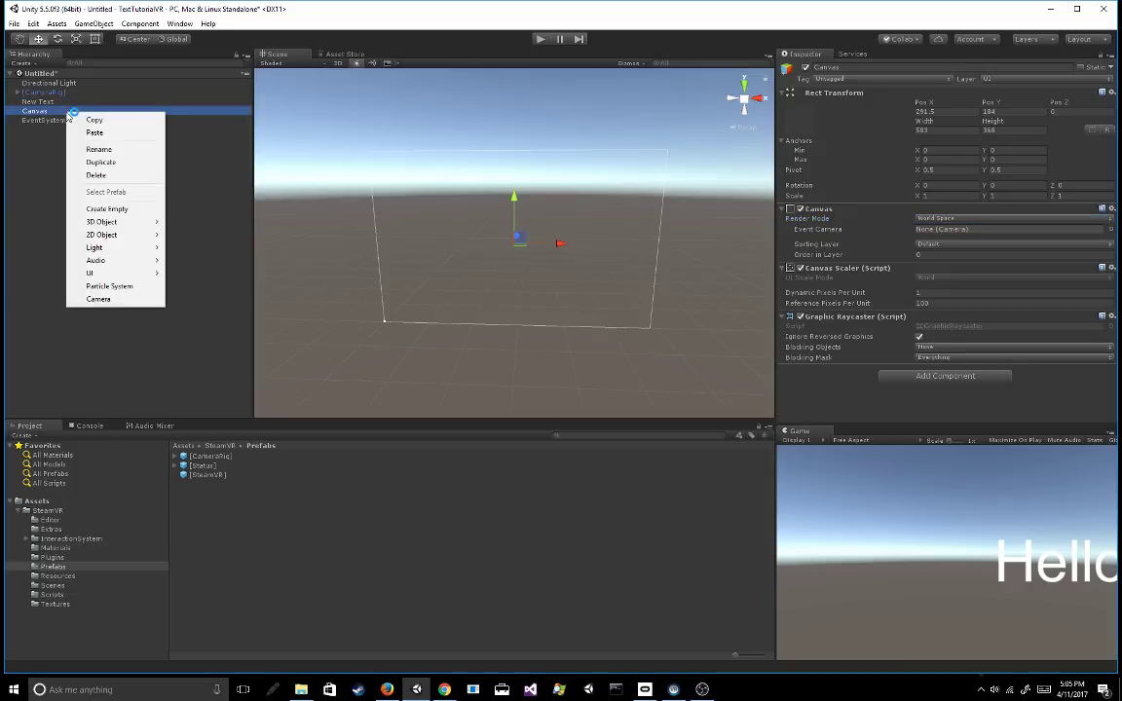
pyautogui.moveTo(126, 272)
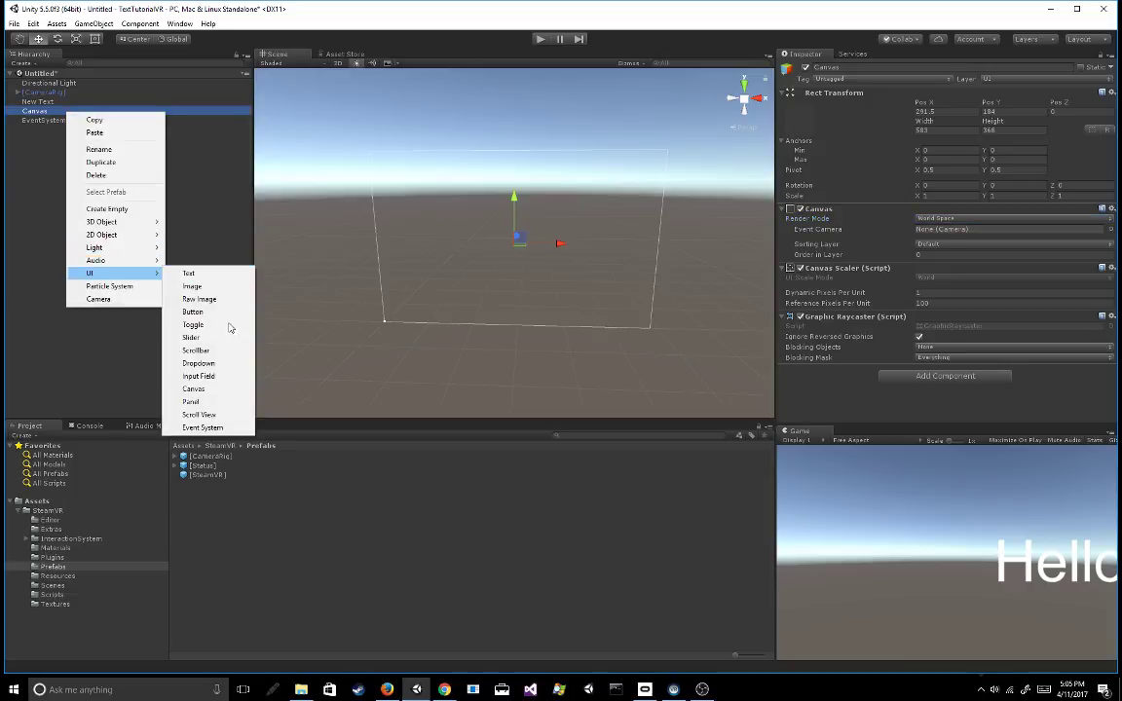
pyautogui.click(221, 276)
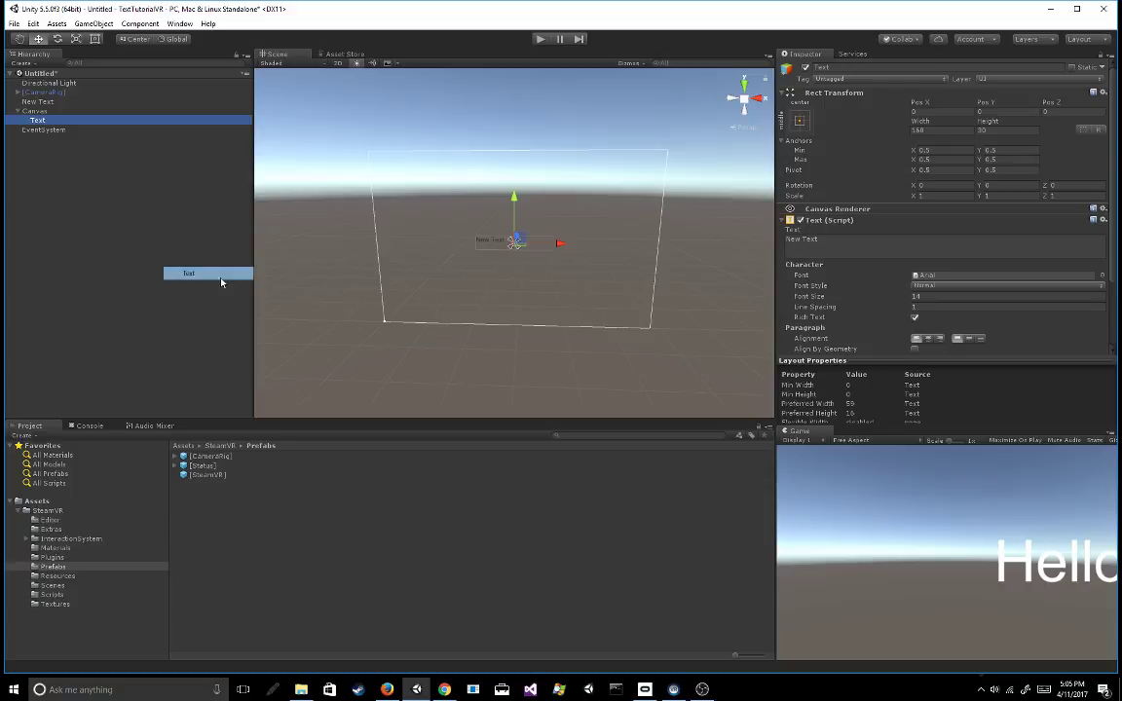
pyautogui.click(68, 111)
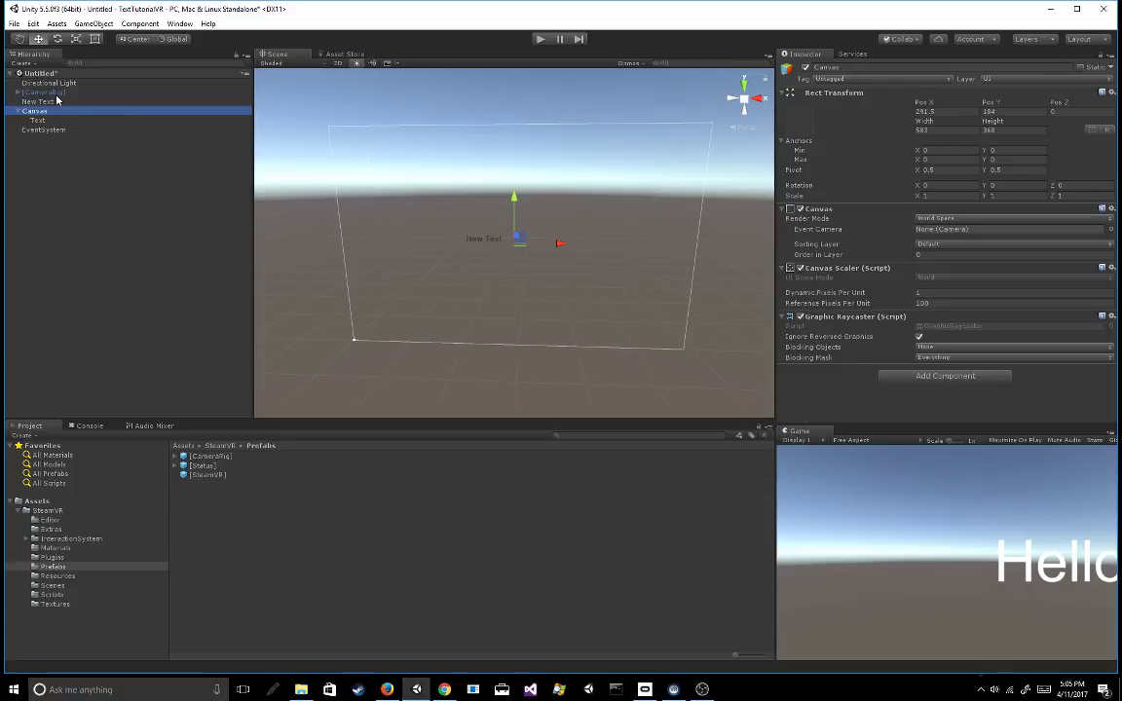
# Set the Canvas Rect Transform scale to 0.1 on X, Y and Z.
pyautogui.doubleClick(51, 91)
pyautogui.doubleClick(50, 111)
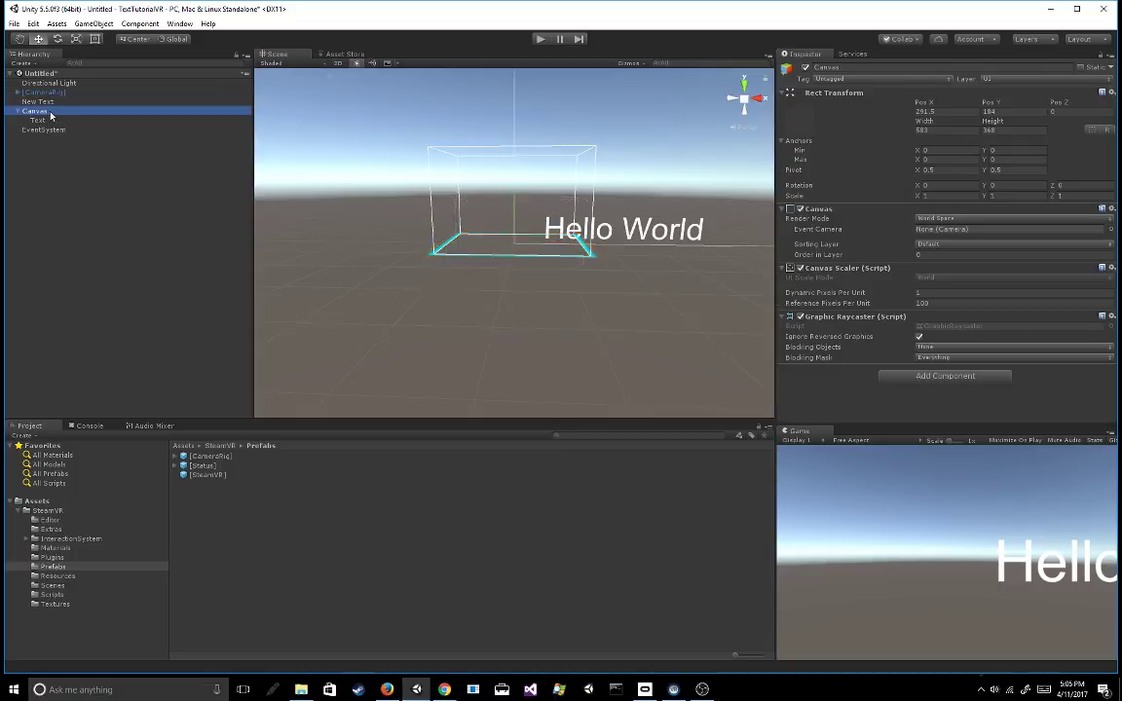
pyautogui.click(930, 195)
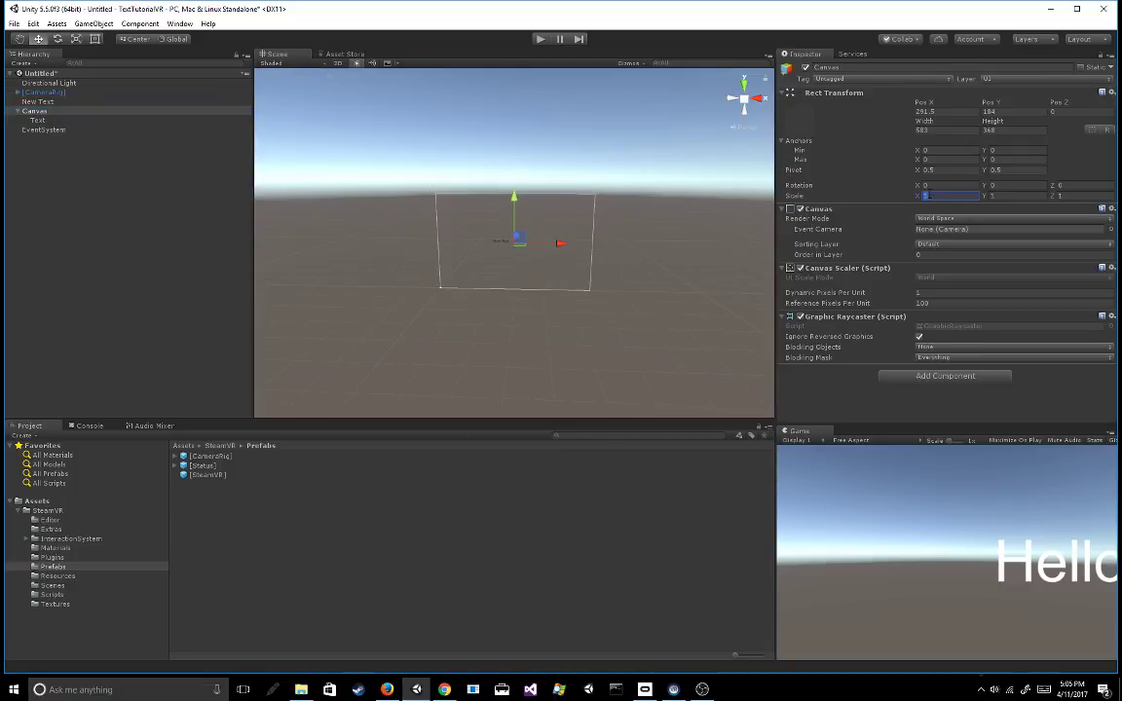
pyautogui.write('0.1')
pyautogui.press('Tab')
pyautogui.write('0.1')
pyautogui.press('Tab')
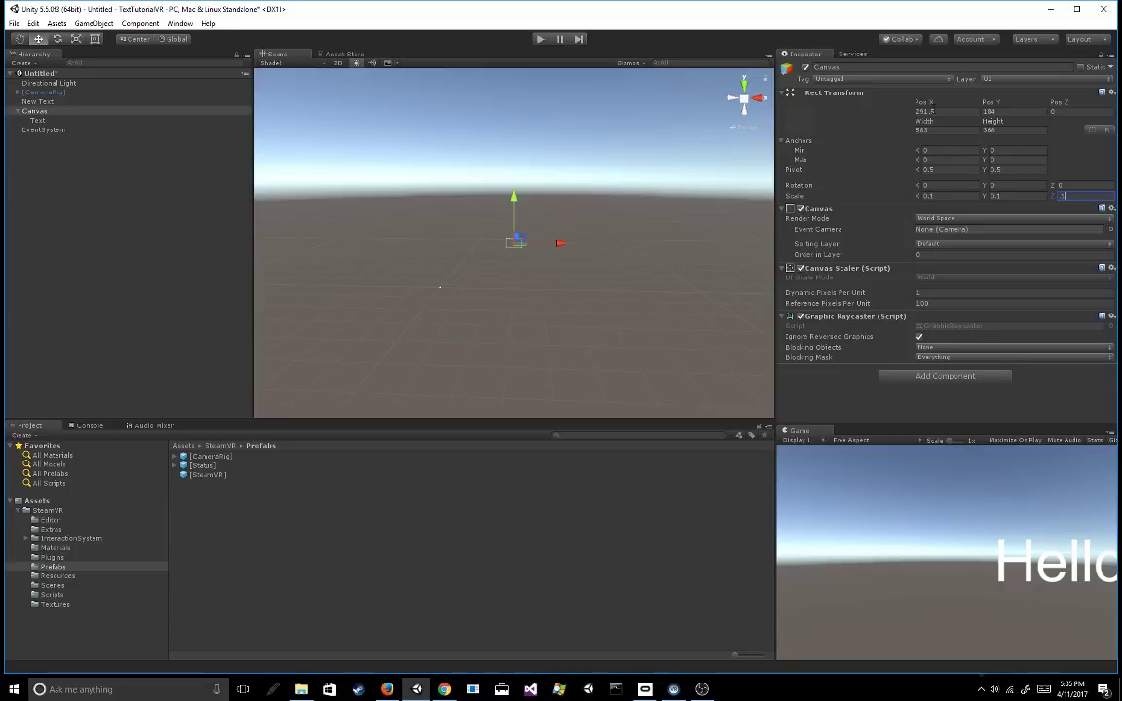
pyautogui.write('0.1')
# Set the Canvas position fields to 0.
pyautogui.click(940, 113)
pyautogui.write('0')
pyautogui.press('Tab')
pyautogui.write('0')
pyautogui.press('Tab')
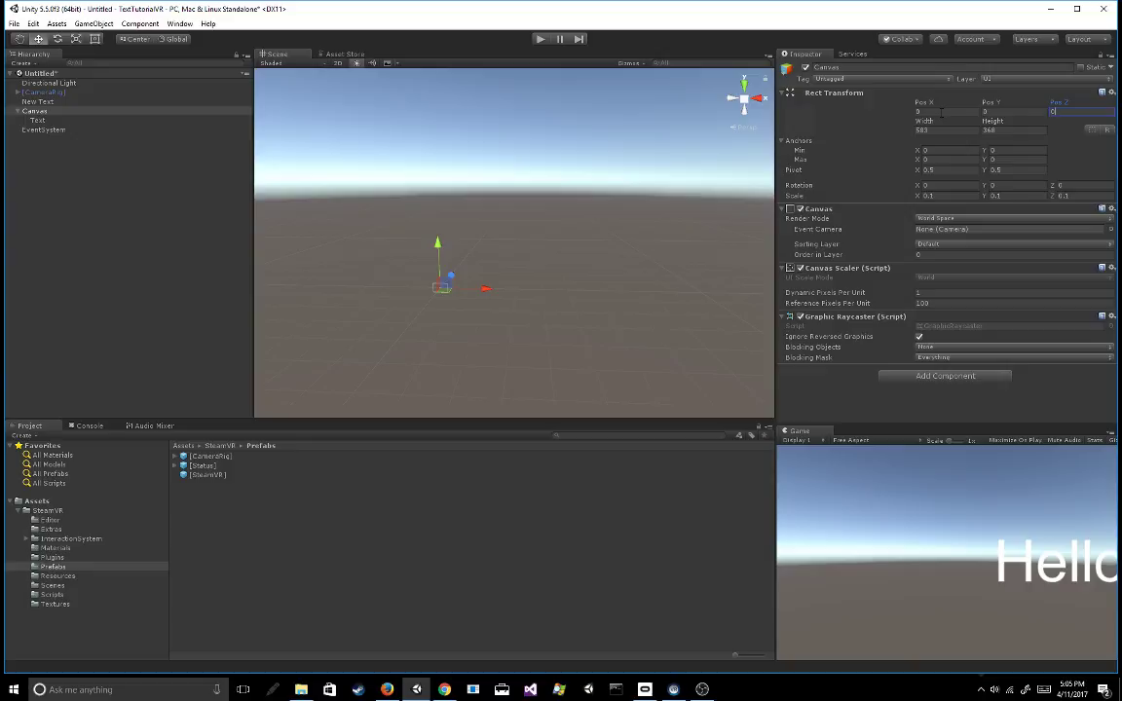
# Frame the Canvas and orbit the view around both texts.
pyautogui.click(63, 112)
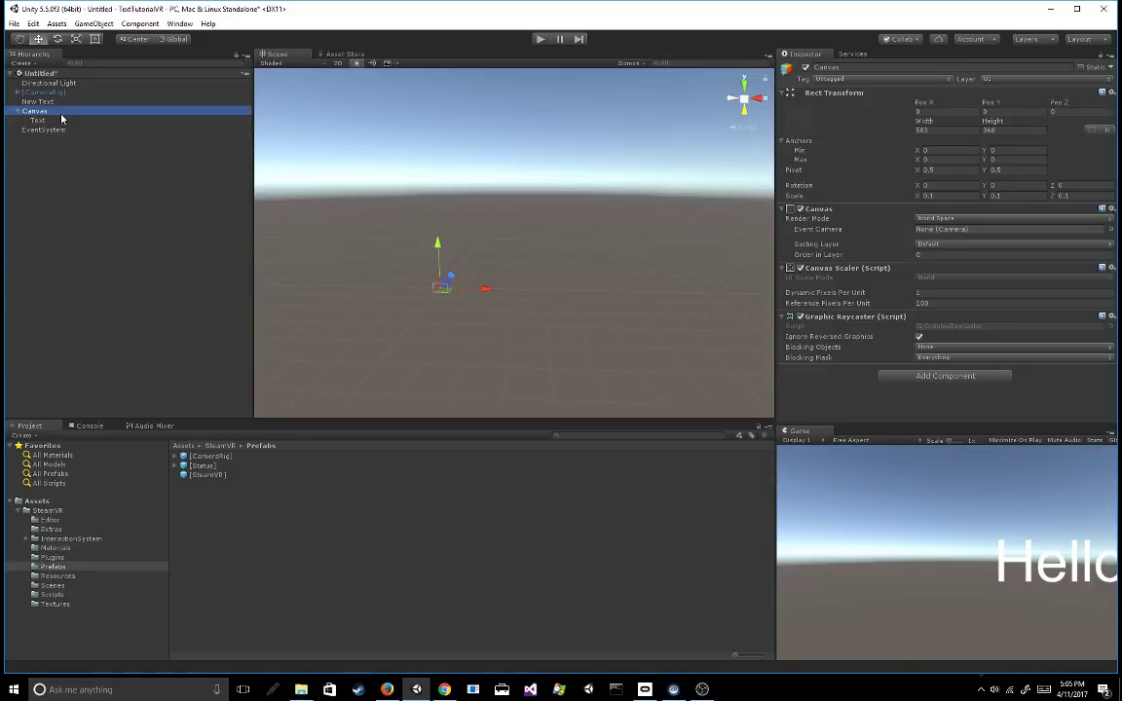
pyautogui.doubleClick(61, 113)
pyautogui.scroll(5, 569, 292)
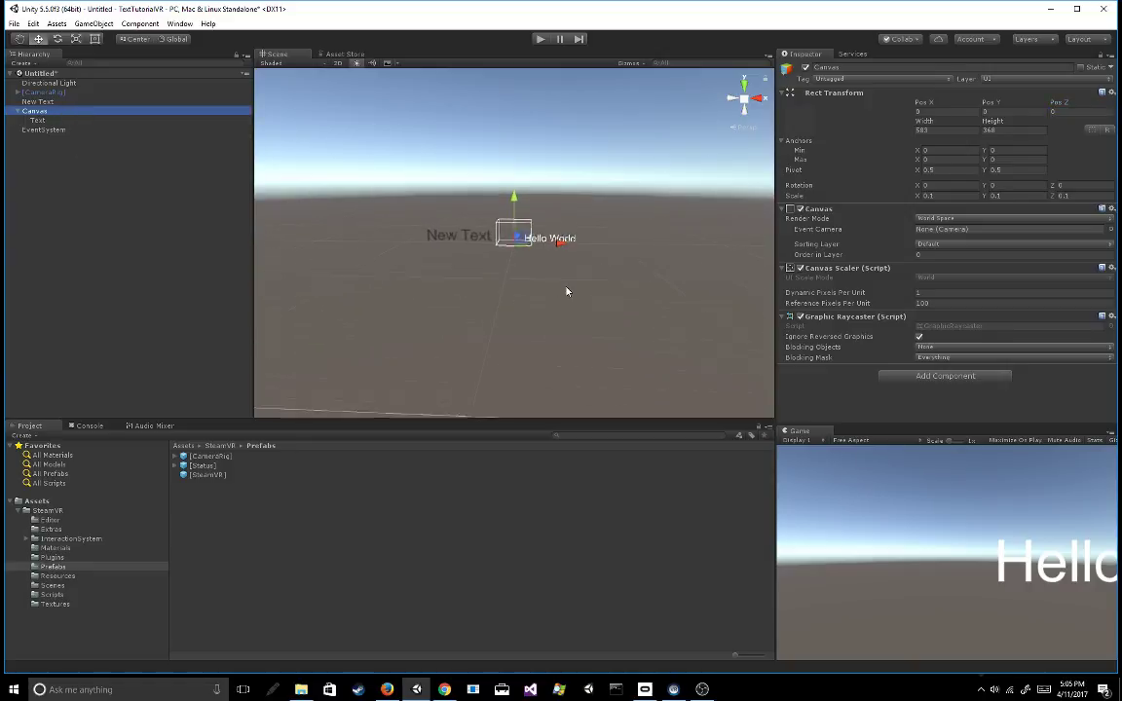
pyautogui.scroll(2, 567, 291)
pyautogui.keyDown('alt'); pyautogui.moveTo(510, 261); pyautogui.dragTo(468, 268); pyautogui.keyUp('alt')
# Select the canvas's Text element and centre both texts in the view.
pyautogui.click(88, 120)
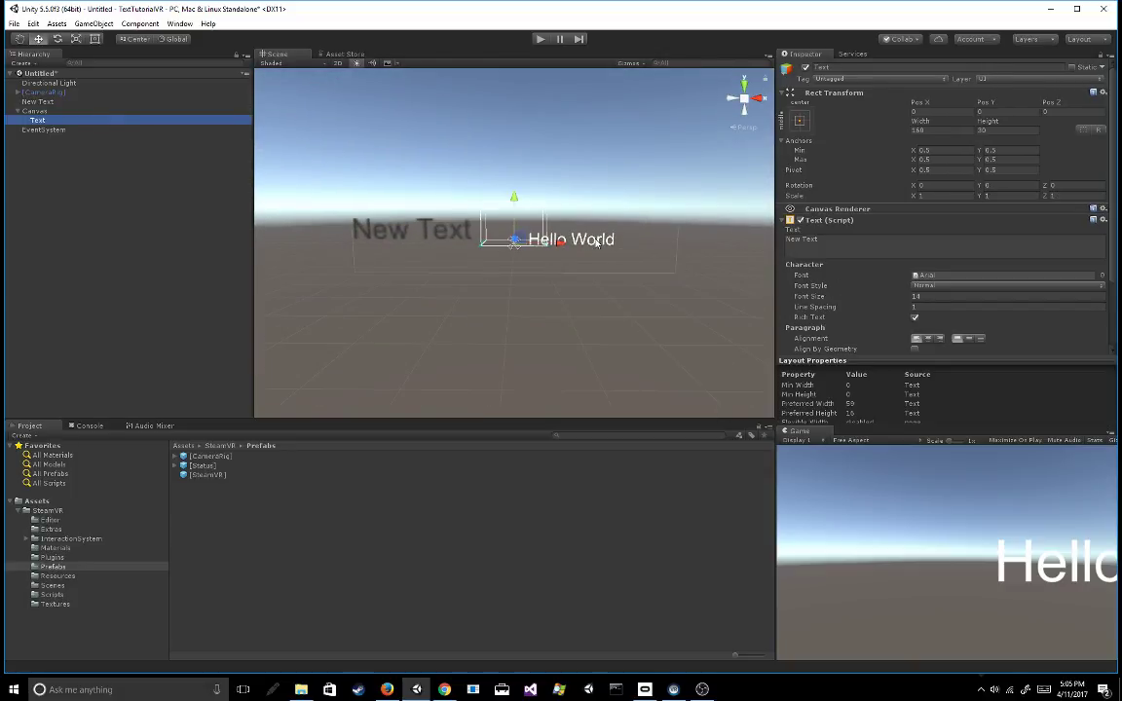
pyautogui.scroll(2, 586, 258)
pyautogui.scroll(1, 608, 258)
pyautogui.scroll(-1, 468, 283)
pyautogui.moveTo(469, 282); pyautogui.dragTo(503, 294, button='middle')
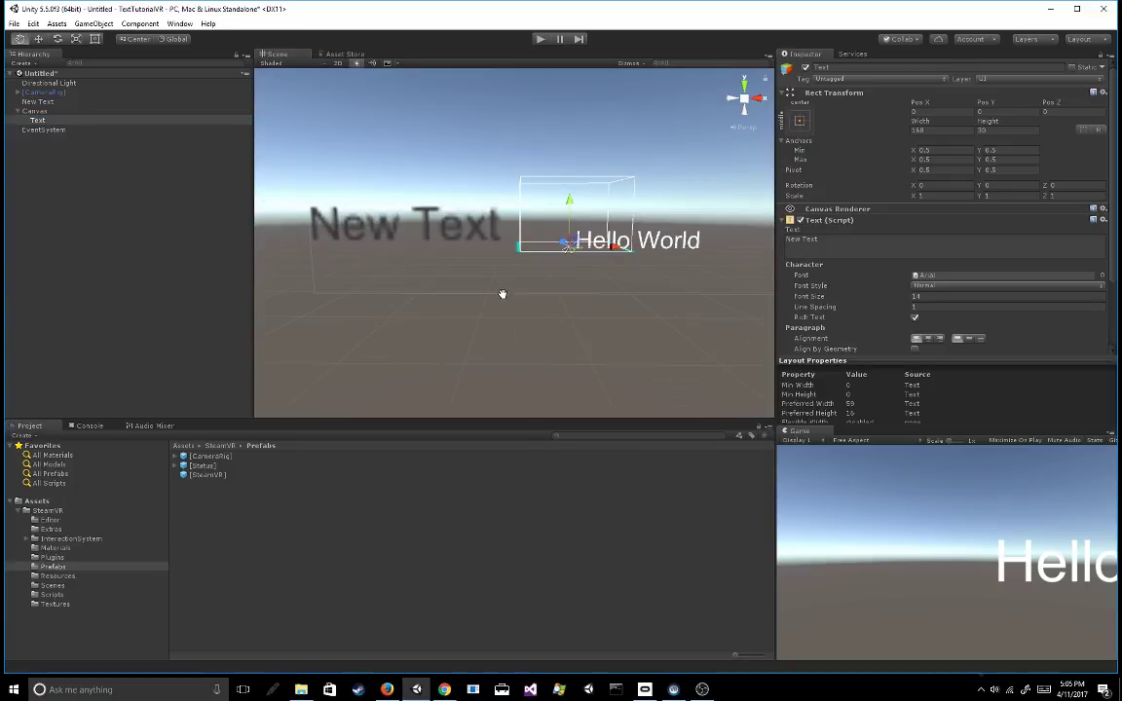
pyautogui.scroll(-1, 504, 295)
pyautogui.scroll(-3, 1050, 274)
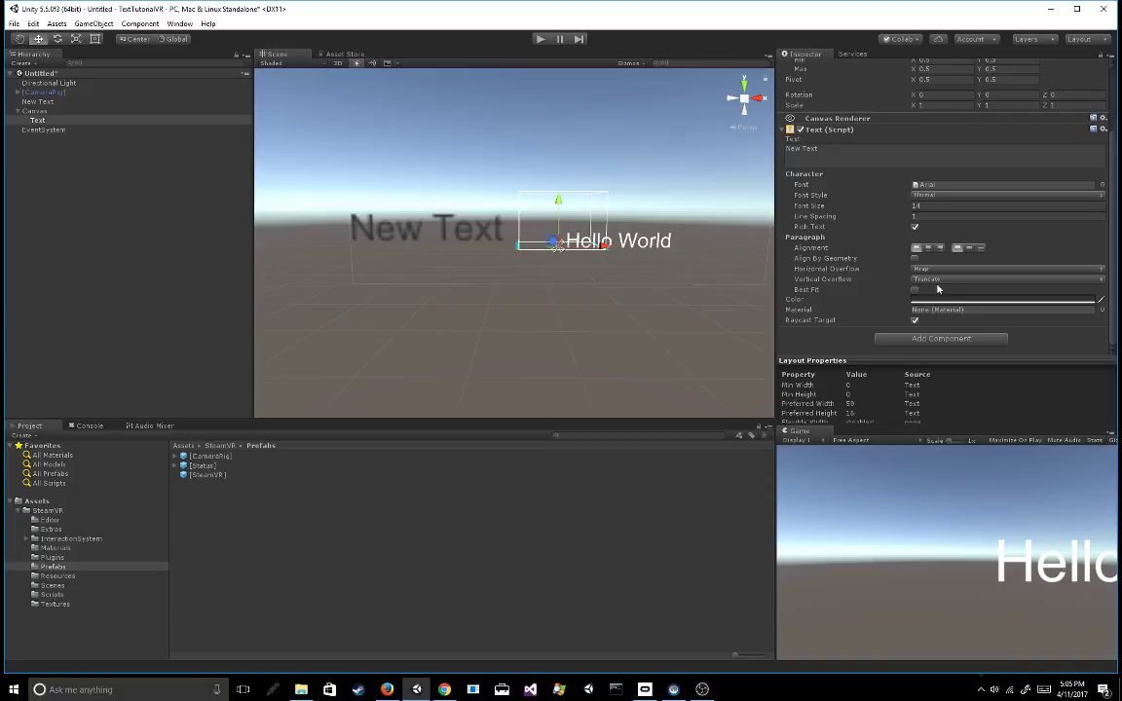
# Set Canvas Scaler Dynamic Pixels Per Unit to 50, keeping Reference Pixels Per Unit at 100.
pyautogui.click(40, 110)
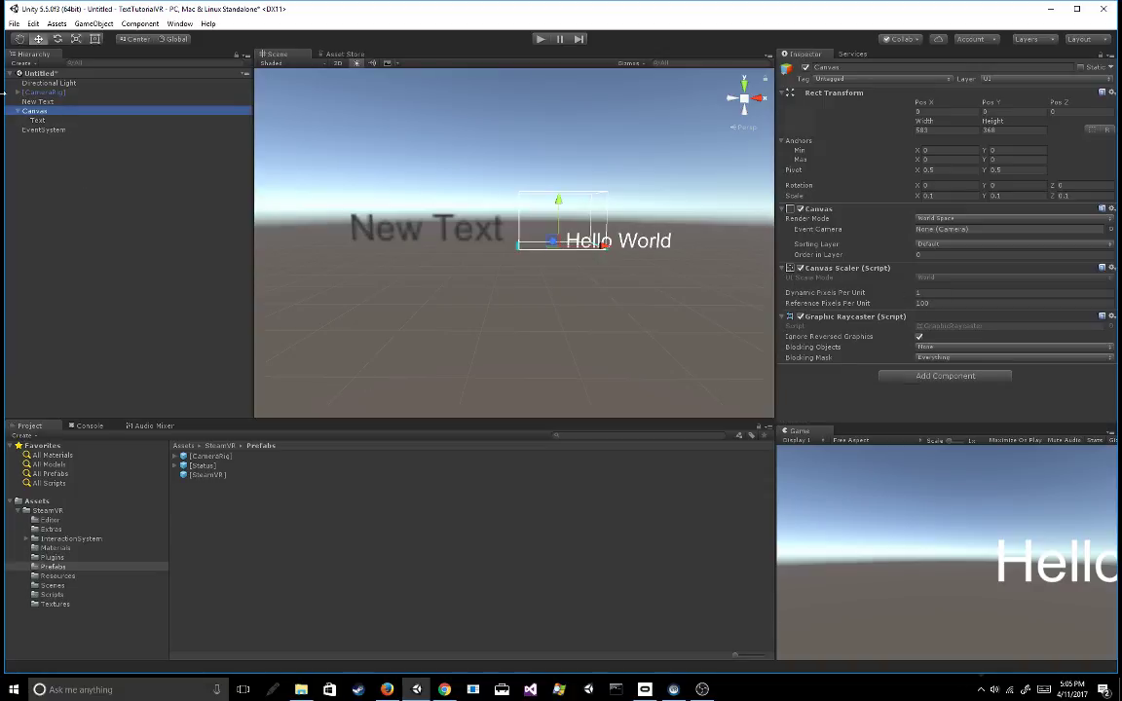
pyautogui.click(935, 303)
pyautogui.write('250')
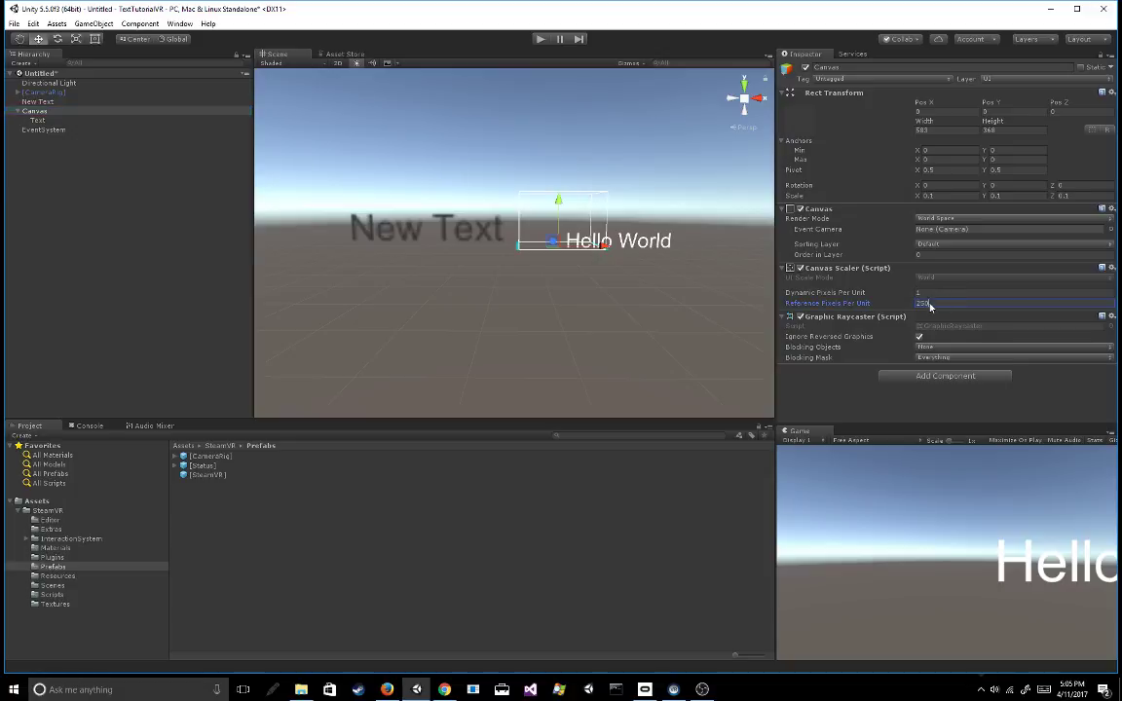
pyautogui.press('Escape')
pyautogui.click(933, 292)
pyautogui.write('25')
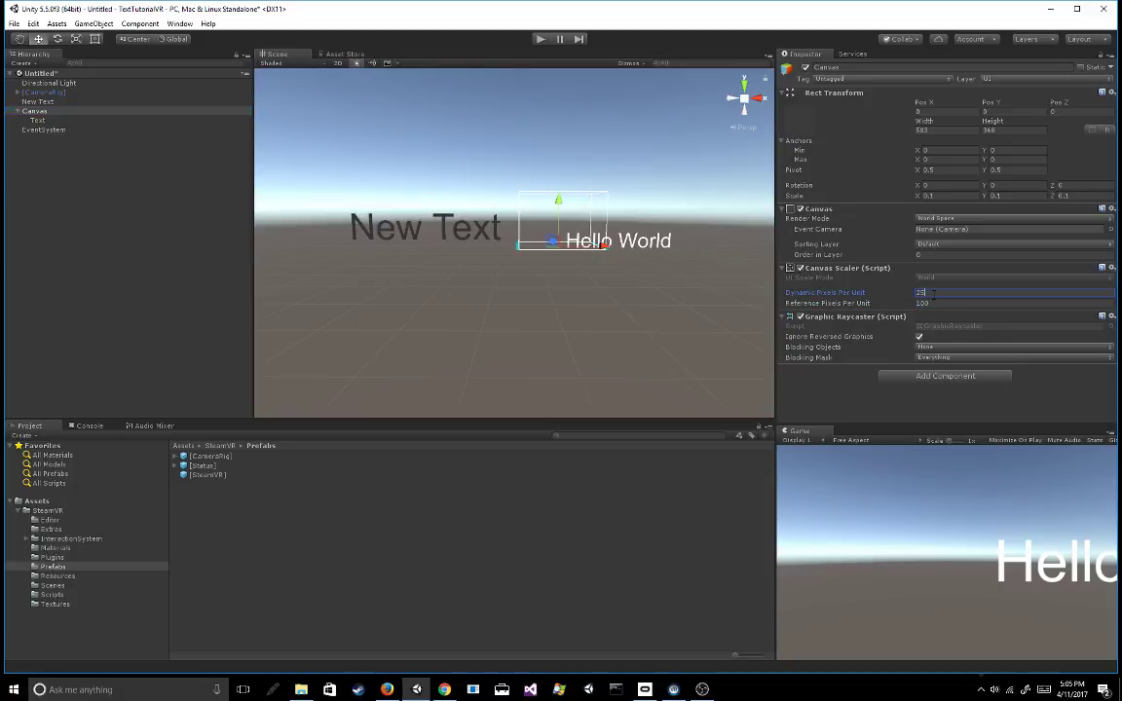
pyautogui.press('BackSpace')
pyautogui.write('50')
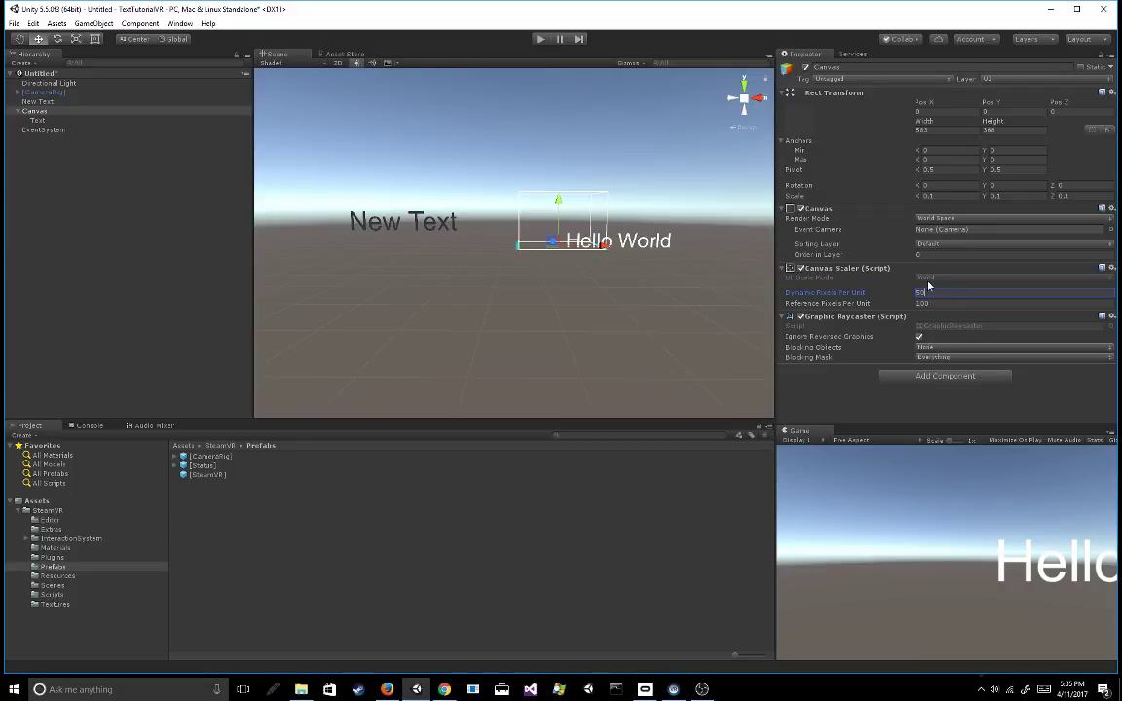
pyautogui.press('Return')
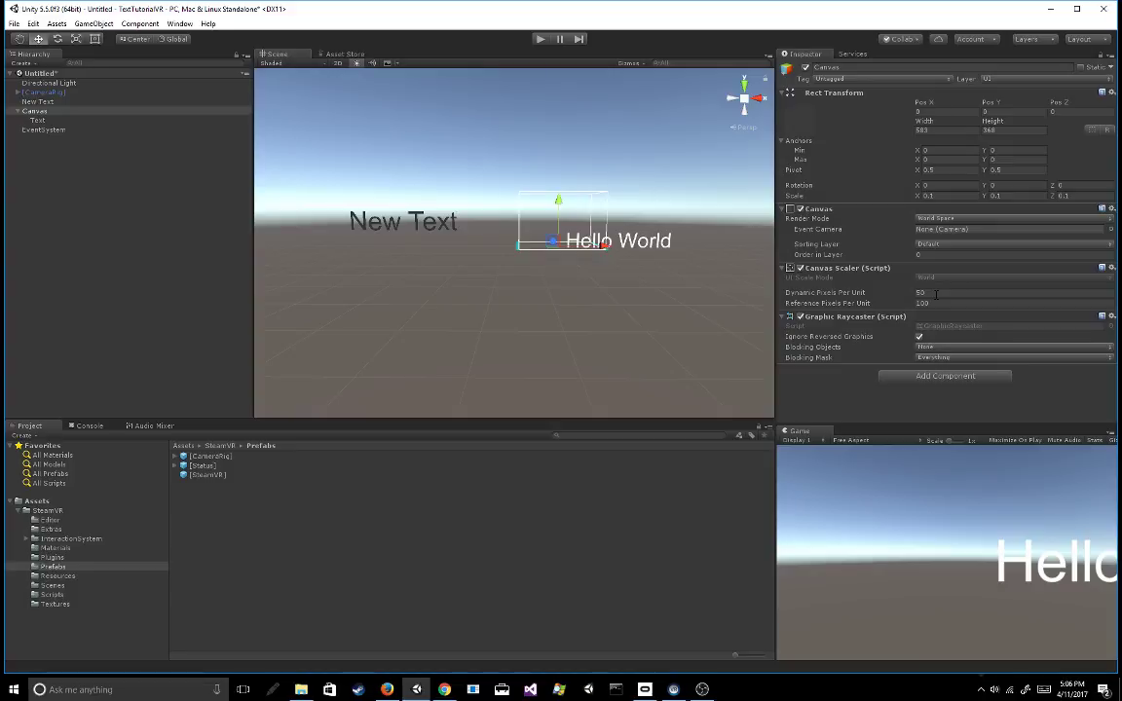
# Select the canvas Text and set its width to 320 and height to 60.
pyautogui.scroll(2, 429, 253)
pyautogui.moveTo(446, 253); pyautogui.dragTo(511, 276, button='middle')
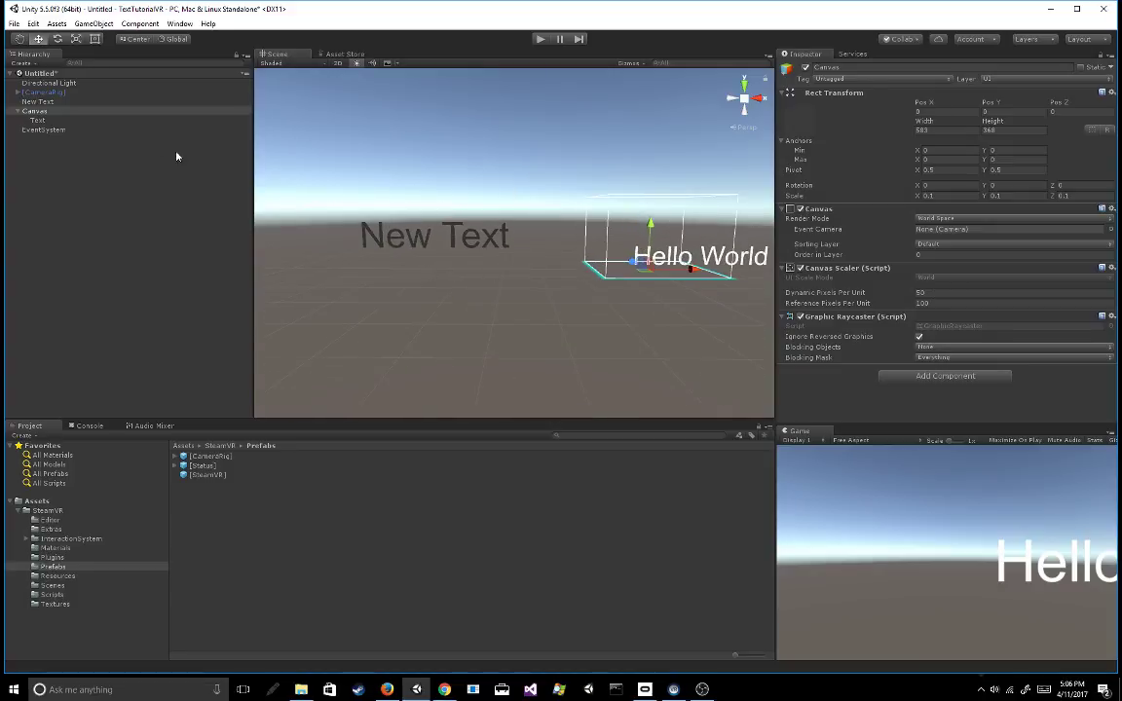
pyautogui.click(83, 121)
pyautogui.scroll(-3, 896, 292)
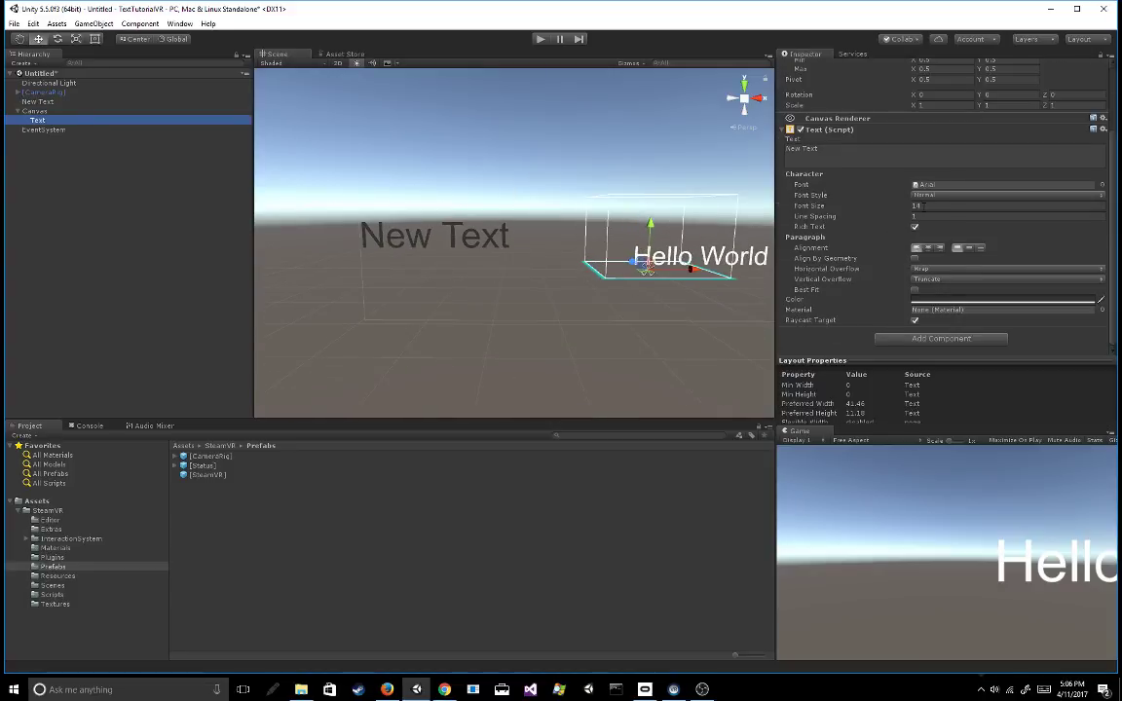
pyautogui.click(923, 206)
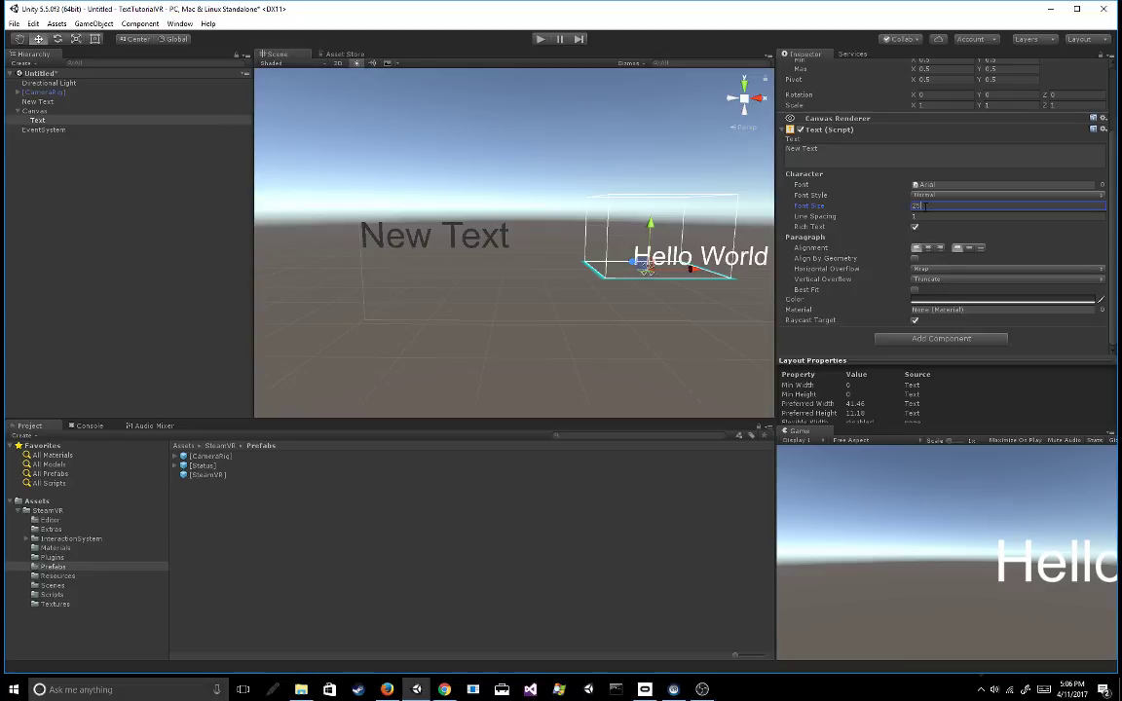
pyautogui.write('14')
pyautogui.scroll(3, 930, 233)
pyautogui.click(929, 129)
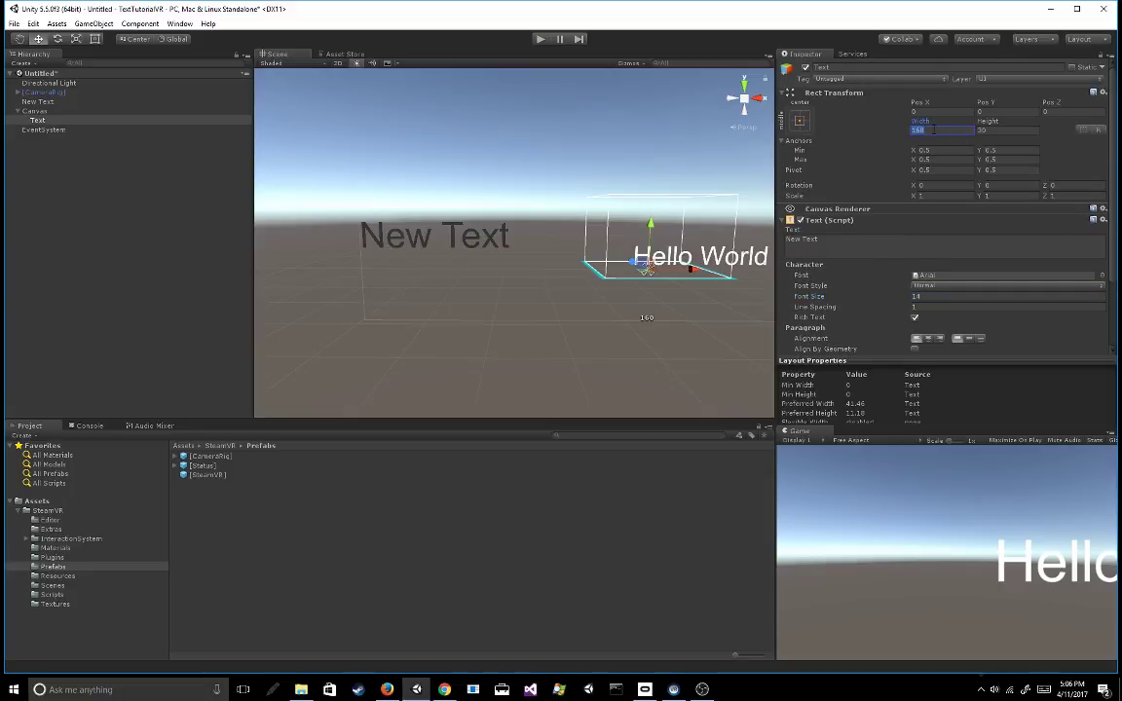
pyautogui.write('320')
pyautogui.press('Tab')
pyautogui.write('60')
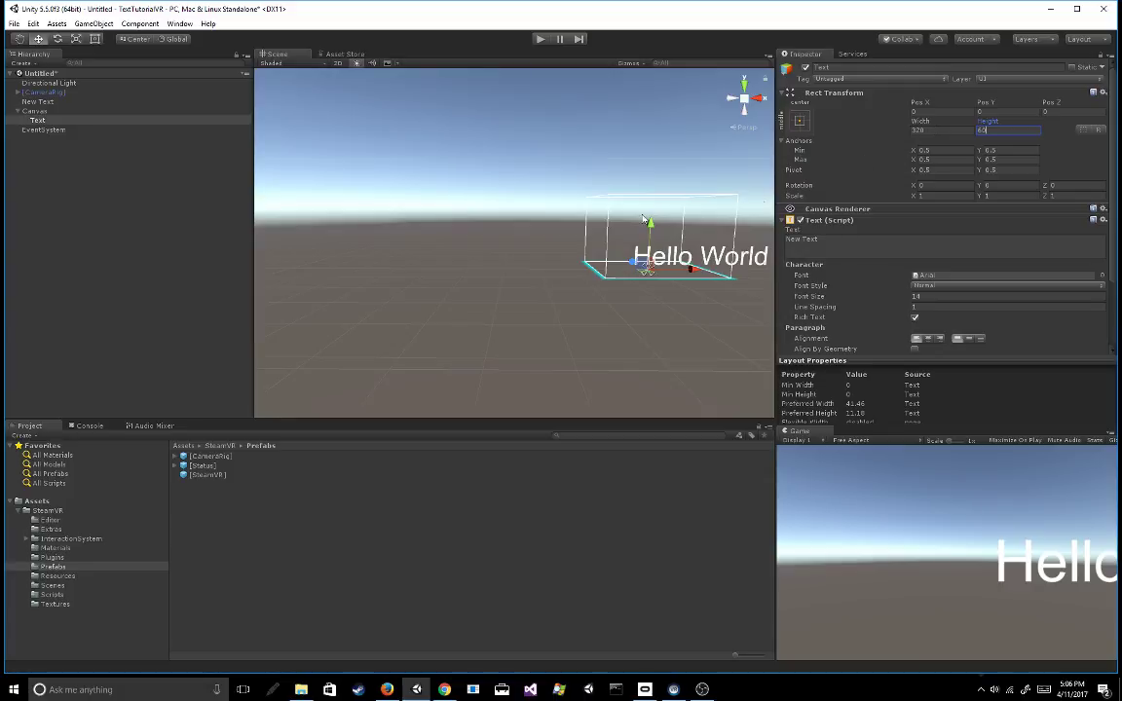
# Give the Text font size 50 and scale 0.5 on X, Y and Z.
pyautogui.scroll(-4, 508, 258)
pyautogui.click(925, 295)
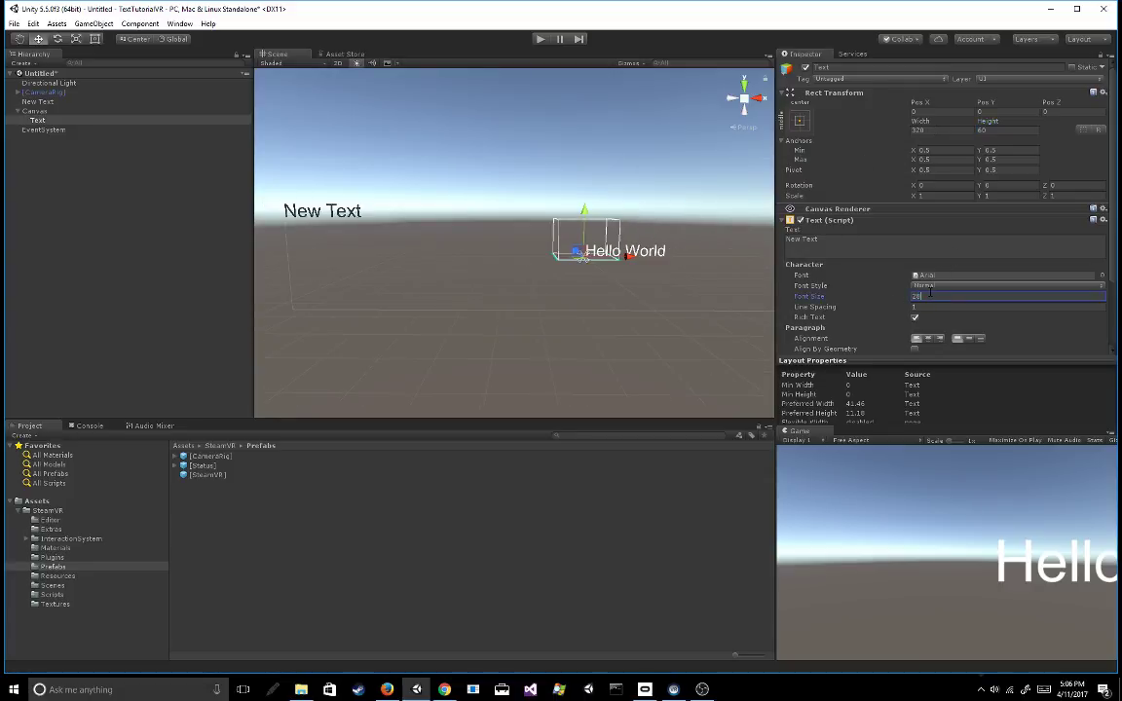
pyautogui.click(950, 196)
pyautogui.write('.5')
pyautogui.press('Tab')
pyautogui.write('.5')
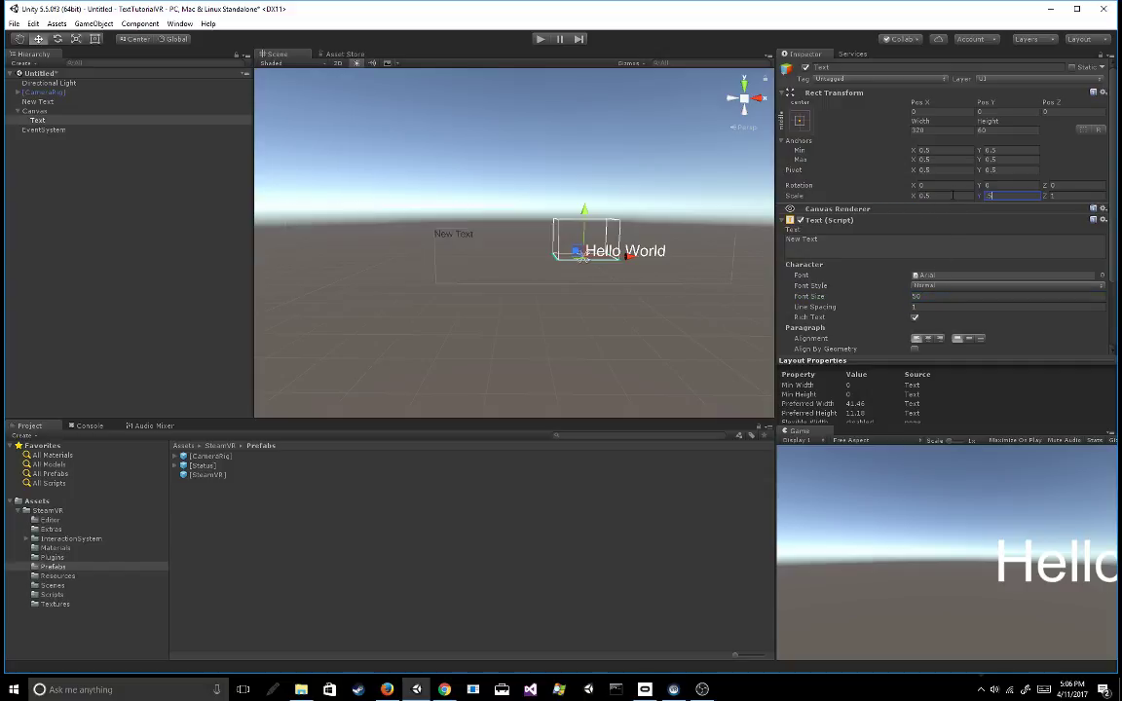
pyautogui.press('Tab')
pyautogui.write('.5')
pyautogui.click(73, 120)
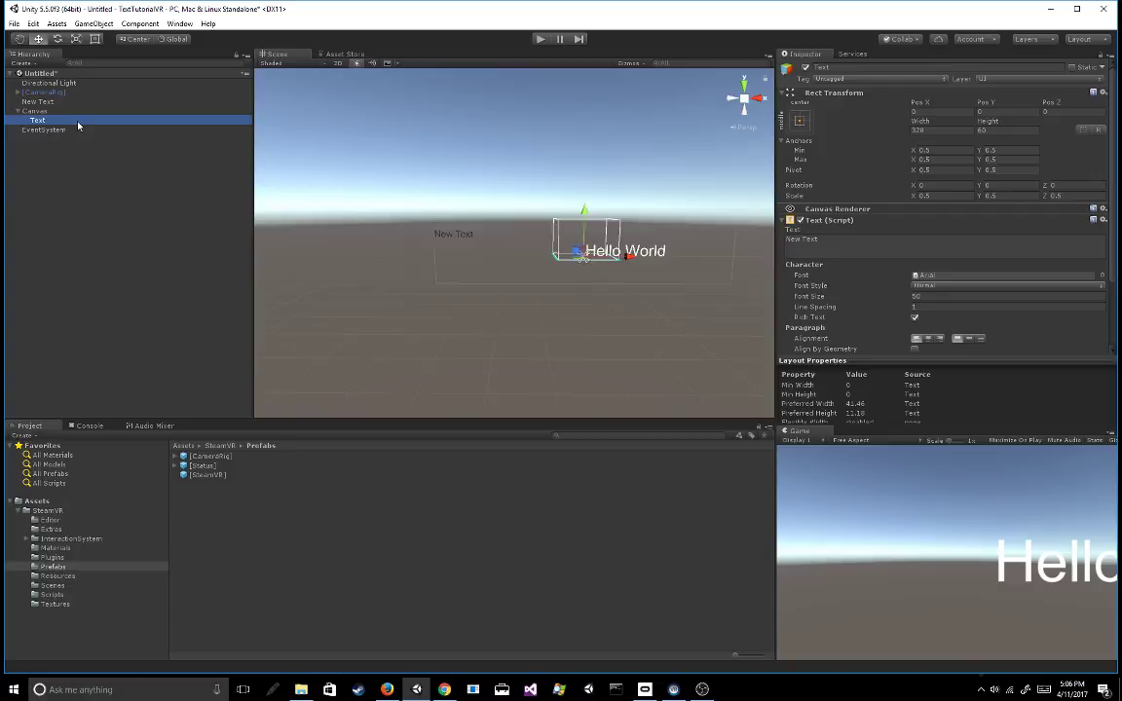
# Frame the canvas Text element and pan the Scene view to show it beside Hello World.
pyautogui.doubleClick(73, 120)
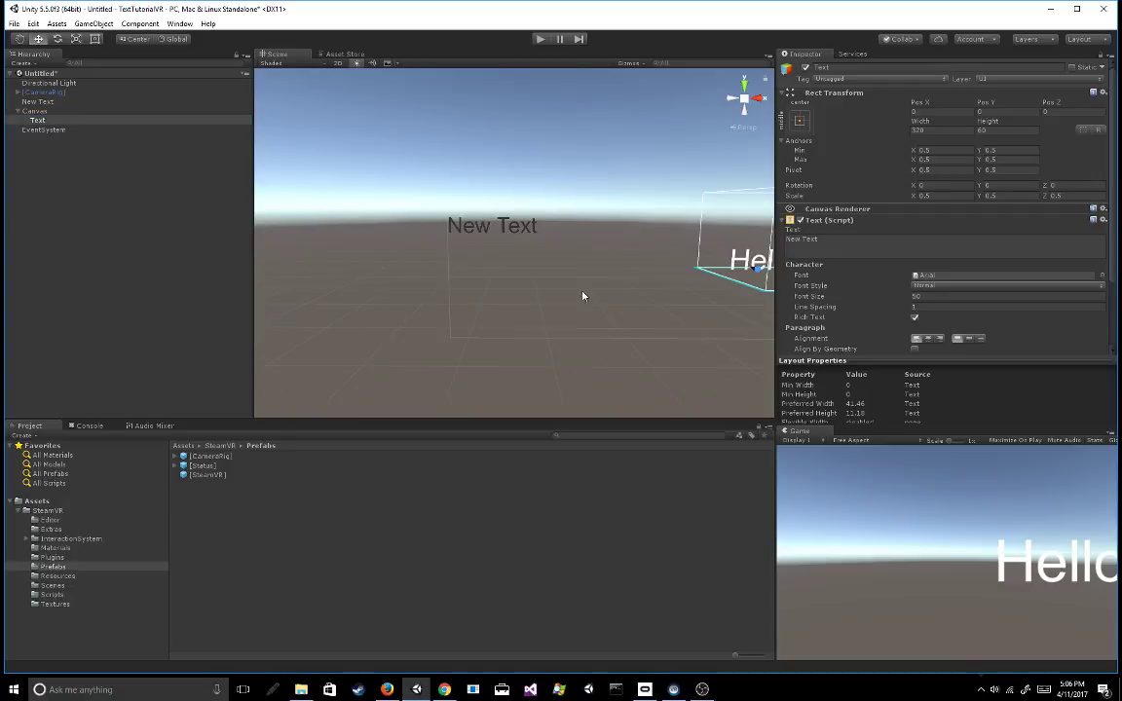
pyautogui.scroll(-5, 565, 293)
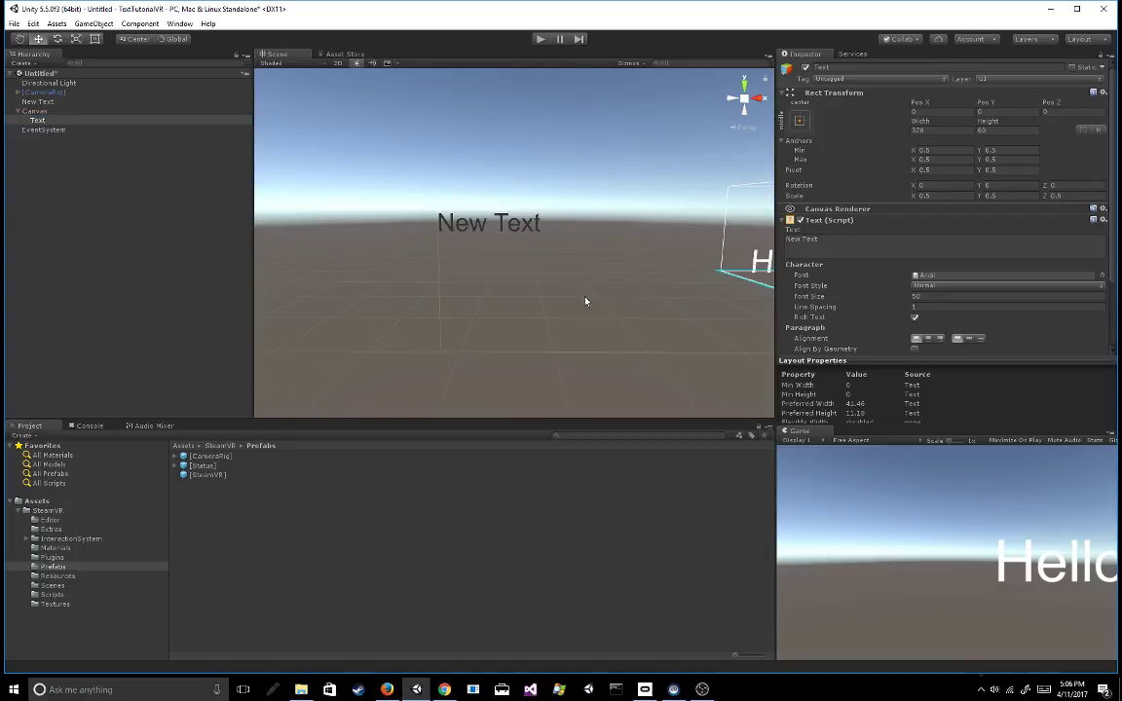
pyautogui.moveTo(633, 333); pyautogui.dragTo(441, 322, button='middle')
pyautogui.scroll(-1, 441, 321)
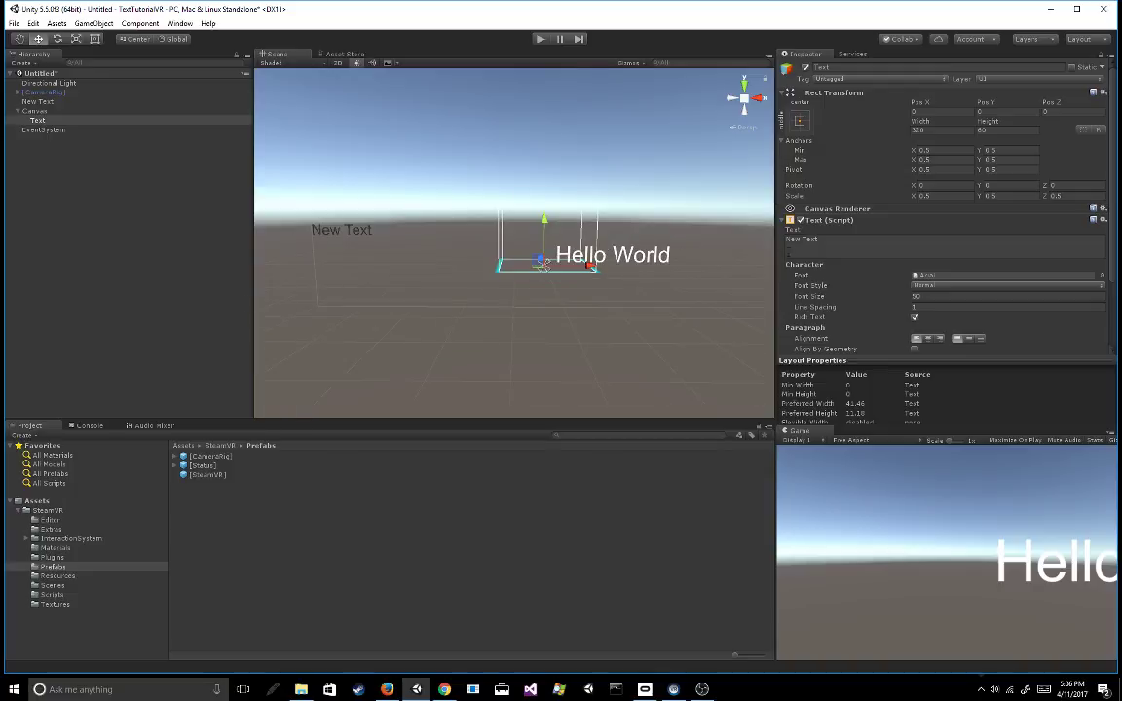
# Collapse the Canvas's children in the hierarchy and select the 3D New Text object.
pyautogui.click(55, 113)
pyautogui.press('Left')
pyautogui.click(64, 101)
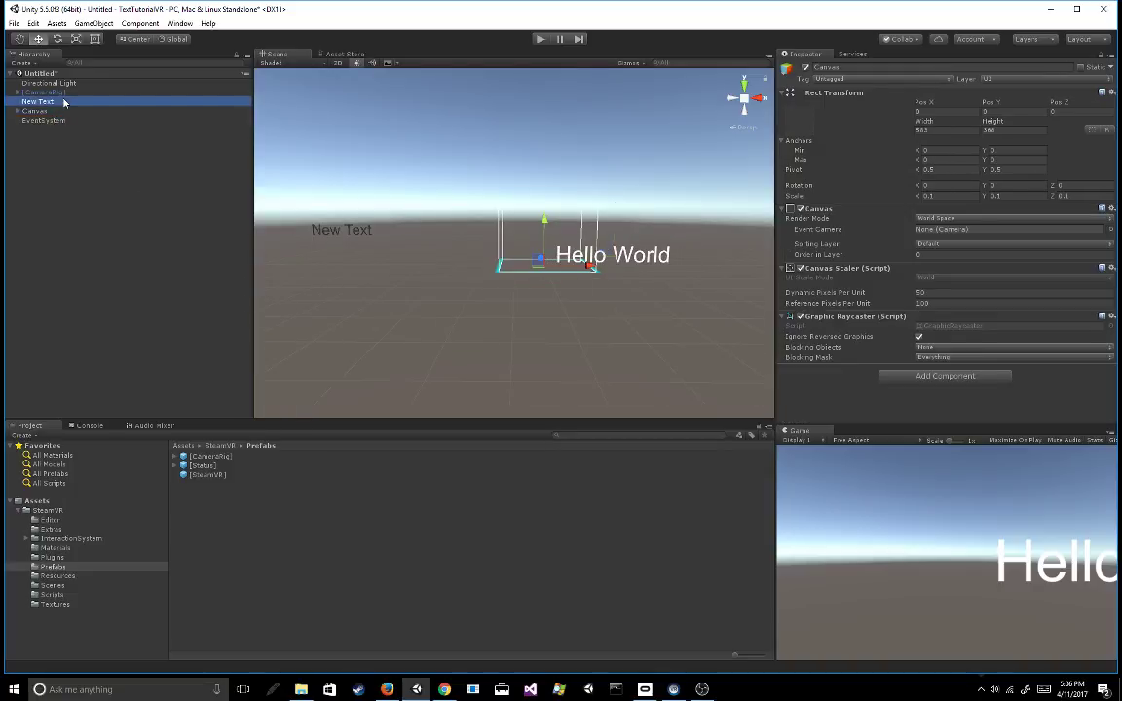